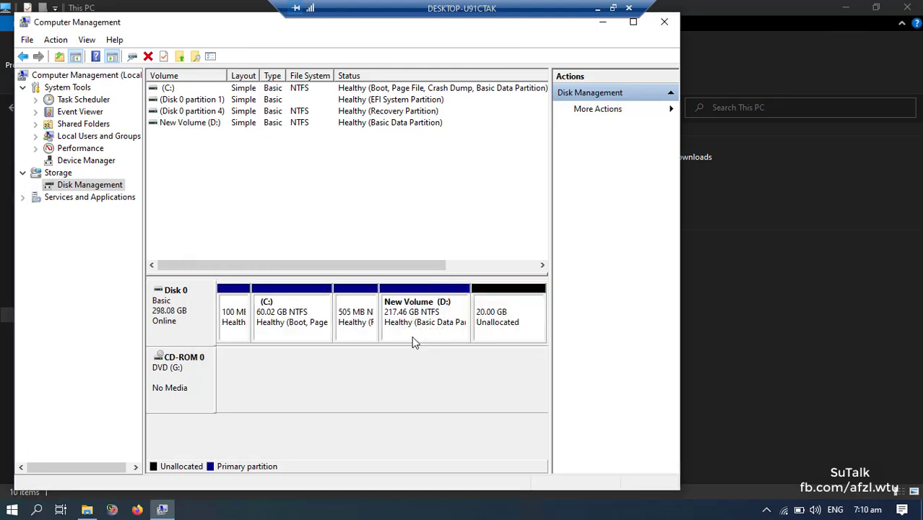
Create a simple volume in the 20 GB unallocated space with drive letter E and a quick NTFS format.
{"action": "left_click", "coordinate": [497, 329]}
{"action": "right_click", "coordinate": [498, 329]}
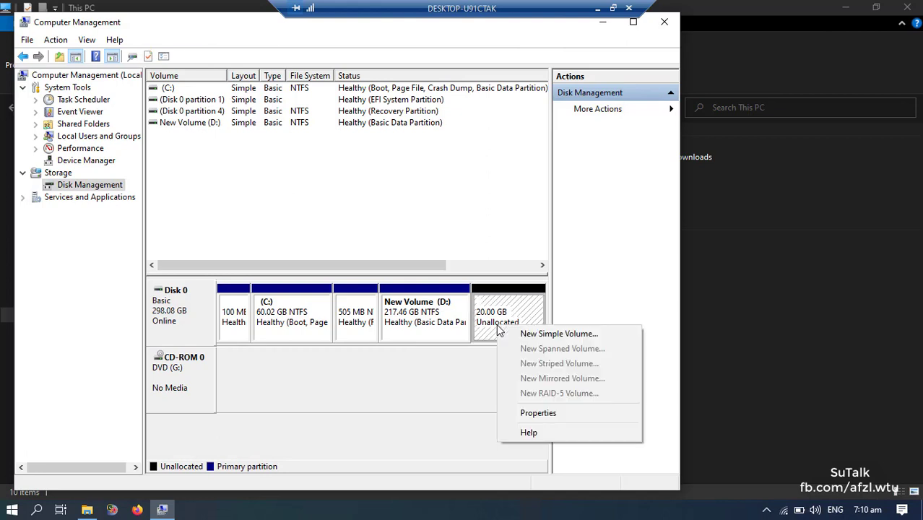
{"action": "left_click", "coordinate": [545, 334]}
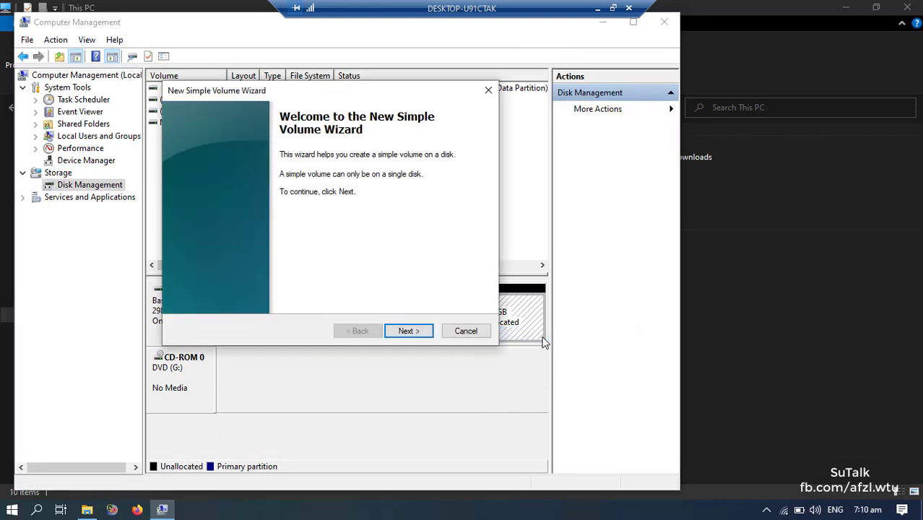
{"action": "left_click", "coordinate": [408, 330]}
{"action": "left_click", "coordinate": [408, 331]}
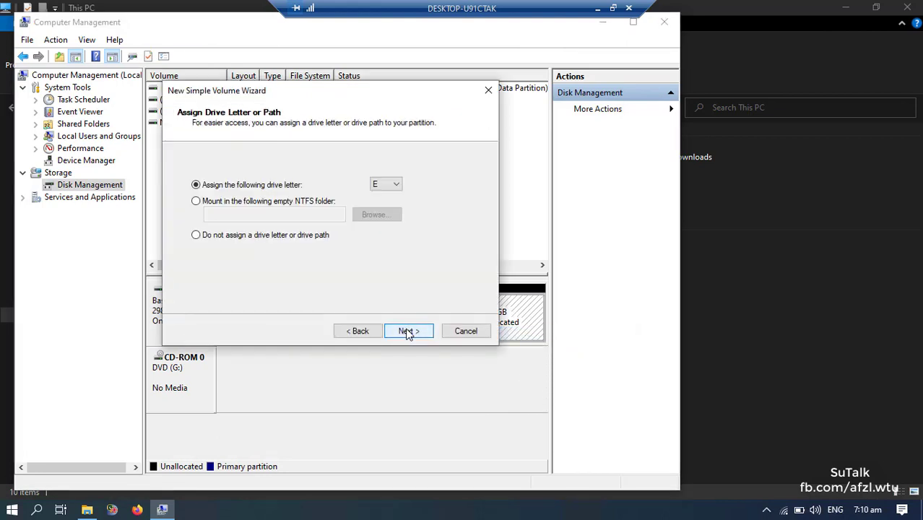
{"action": "left_click", "coordinate": [408, 331]}
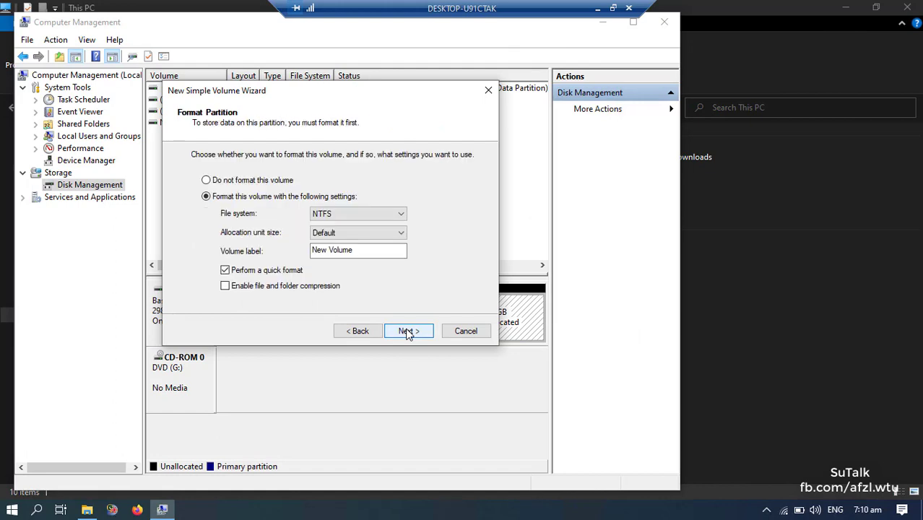
{"action": "left_click", "coordinate": [408, 331]}
{"action": "left_click", "coordinate": [408, 331]}
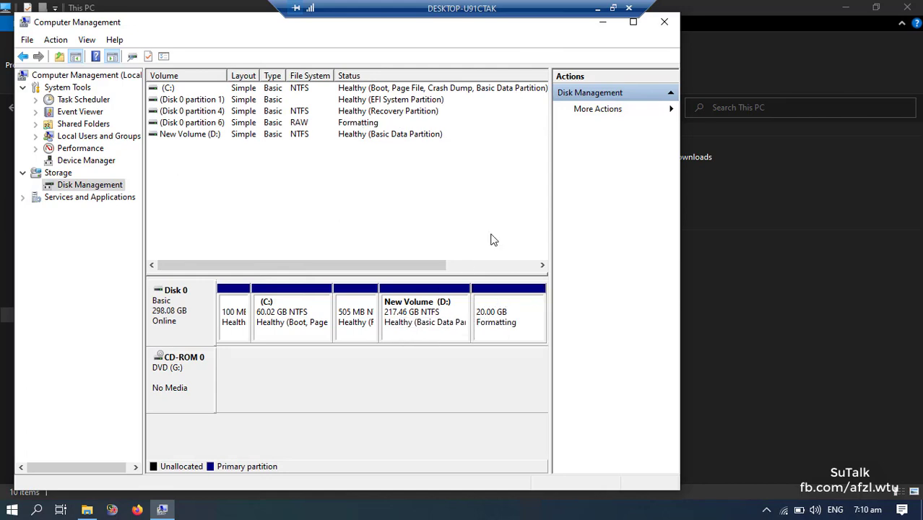
Close Computer Management, and check New Volume (E:) in This PC before closing that window too.
{"action": "left_click", "coordinate": [665, 22]}
{"action": "left_click", "coordinate": [535, 257]}
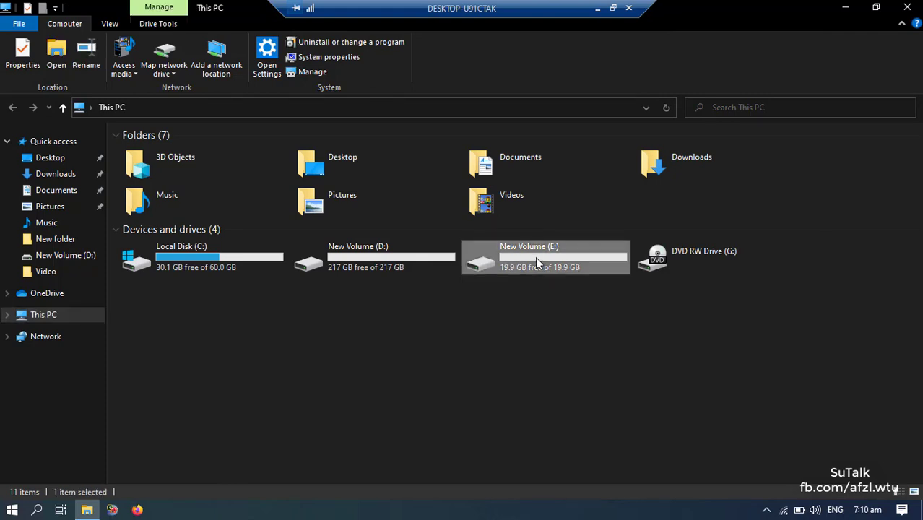
{"action": "left_click", "coordinate": [537, 325]}
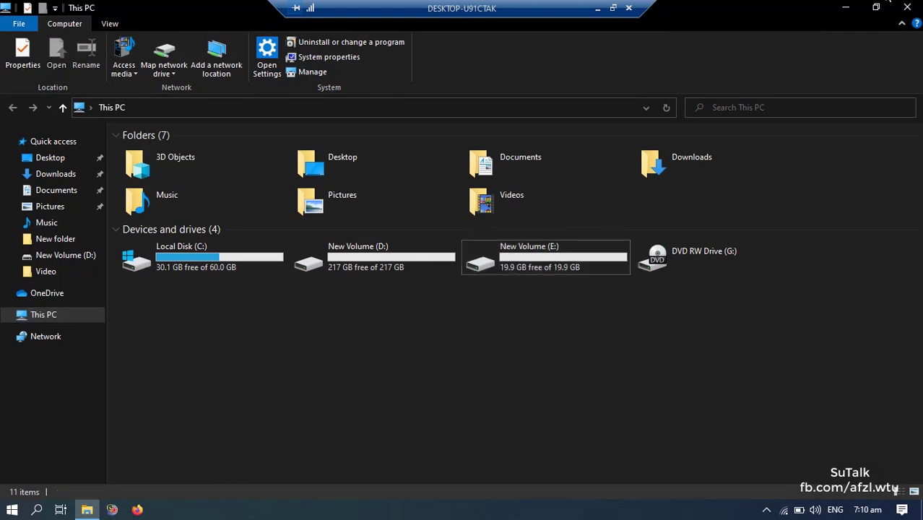
{"action": "left_click", "coordinate": [908, 8]}
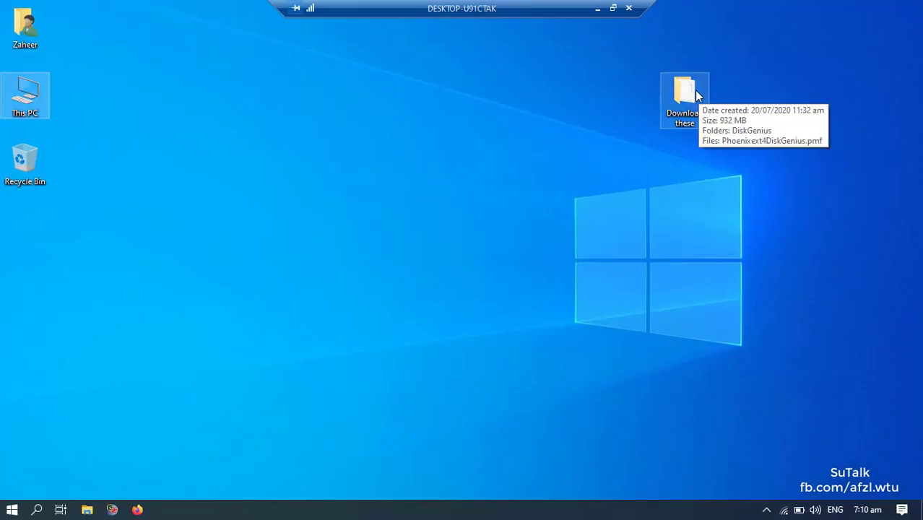
Launch DiskGenius.exe from the DiskGenius folder inside the desktop's "Download these" folder and allow it to make changes.
{"action": "double_click", "coordinate": [694, 90]}
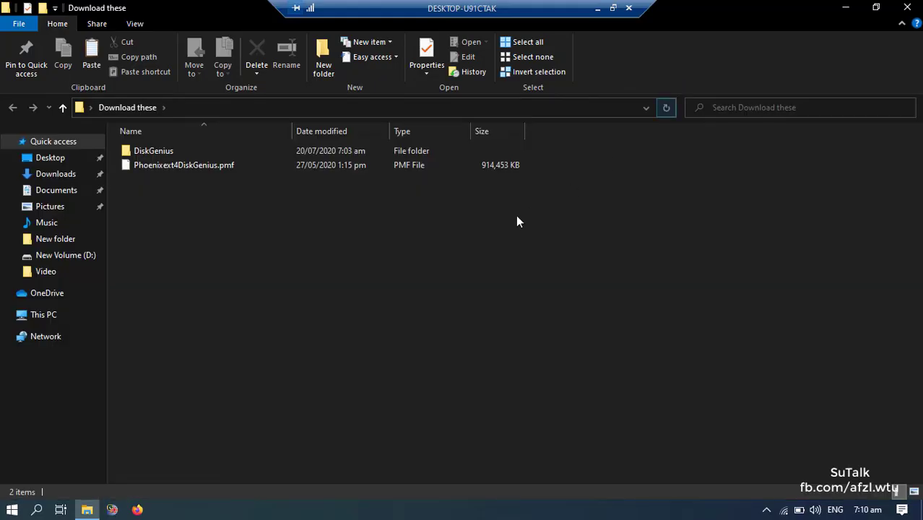
{"action": "double_click", "coordinate": [160, 152]}
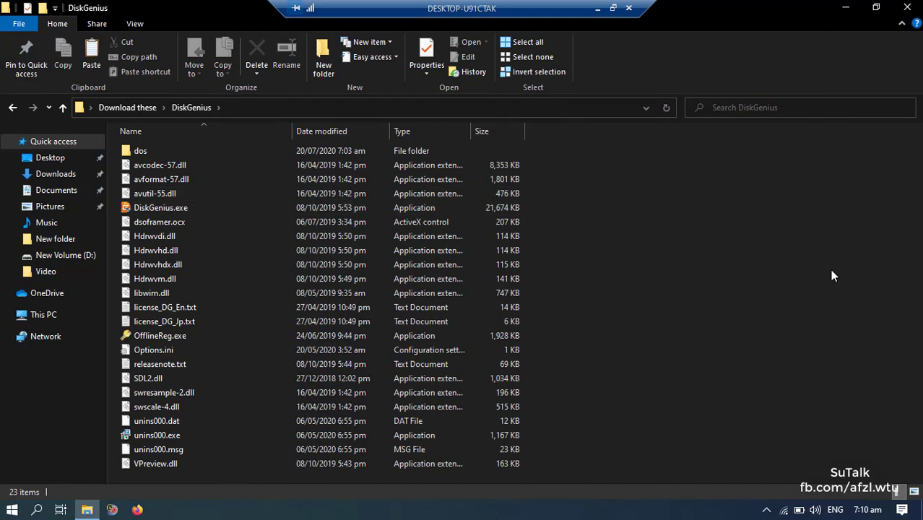
{"action": "left_click", "coordinate": [158, 214]}
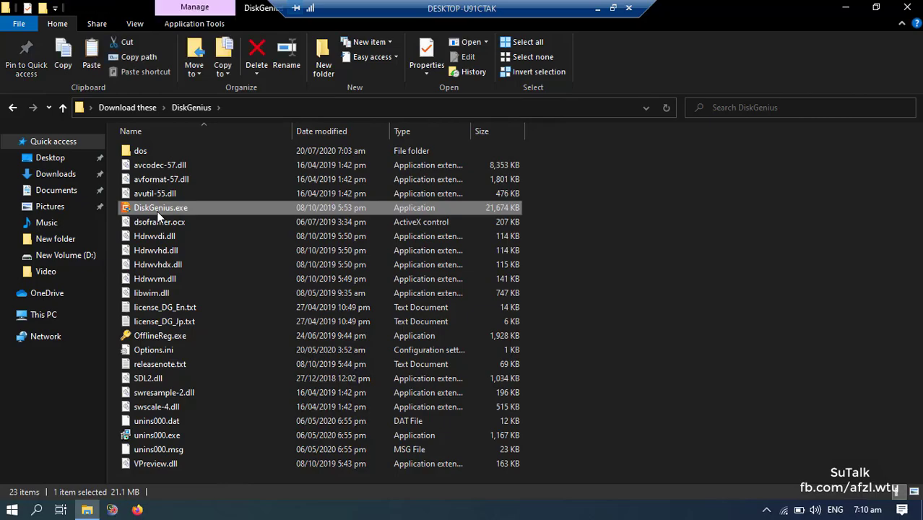
{"action": "double_click", "coordinate": [157, 211]}
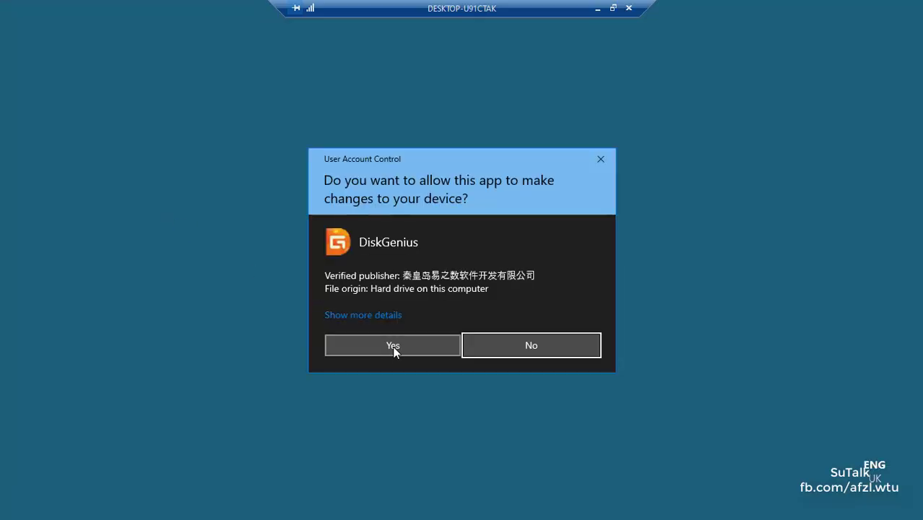
{"action": "left_click", "coordinate": [394, 347]}
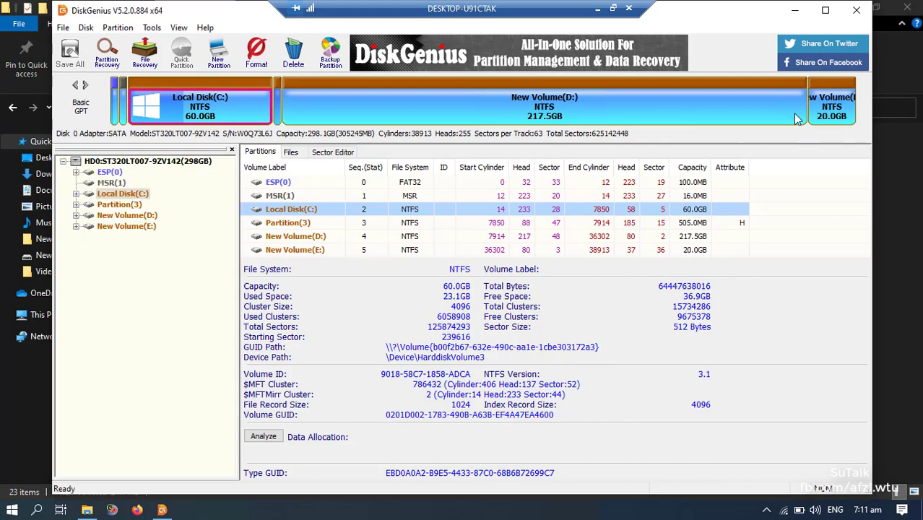
Open the format settings for the 20 GB New Volume (E:) partition and set the file system to Ext4.
{"action": "left_click", "coordinate": [839, 111]}
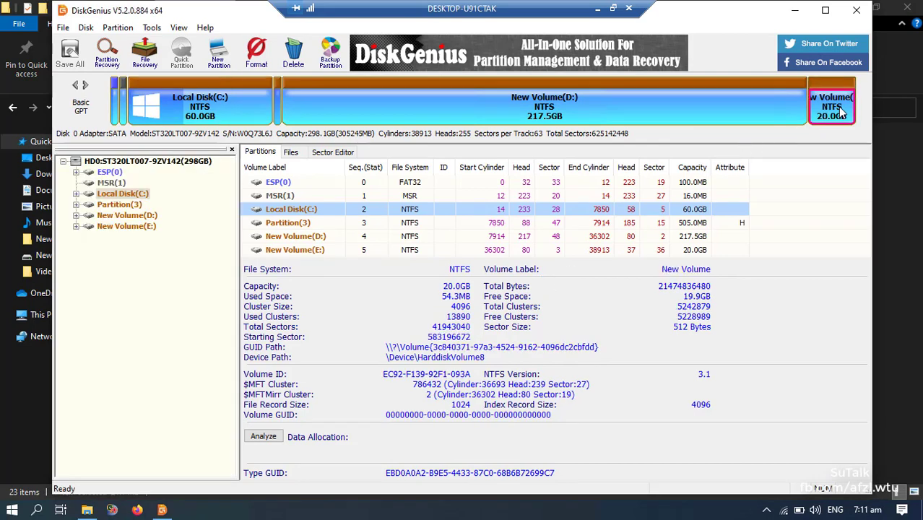
{"action": "right_click", "coordinate": [841, 110]}
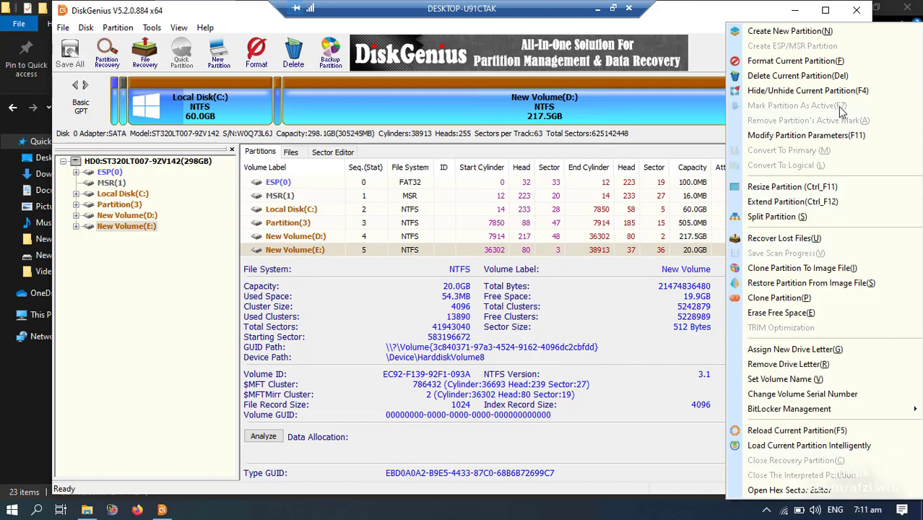
{"action": "left_click", "coordinate": [694, 61]}
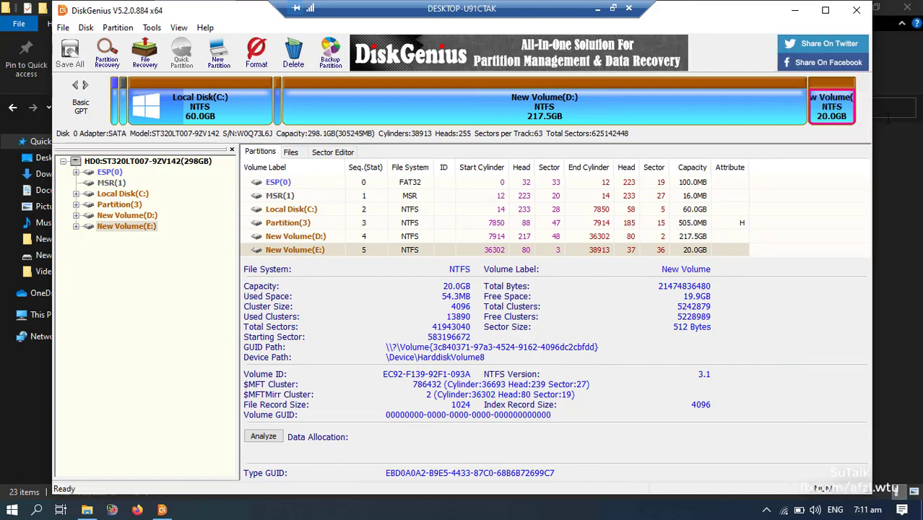
{"action": "right_click", "coordinate": [831, 112]}
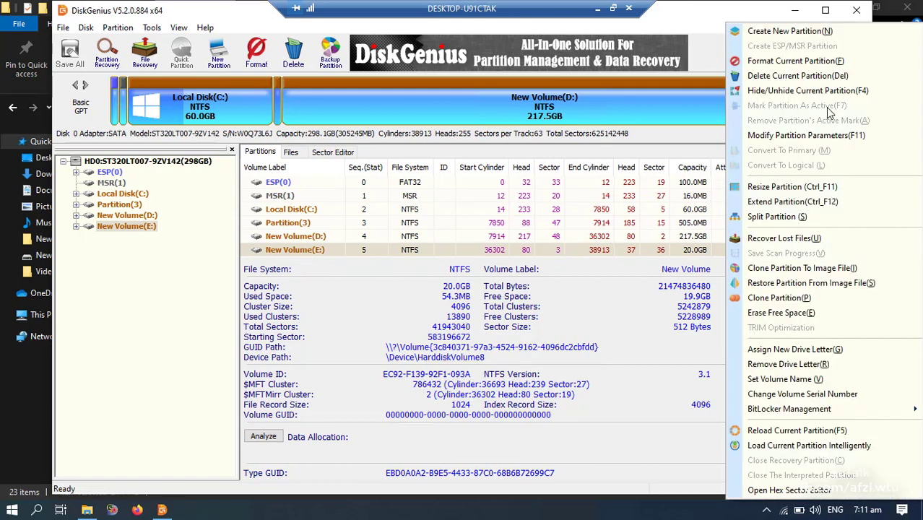
{"action": "left_click", "coordinate": [777, 62]}
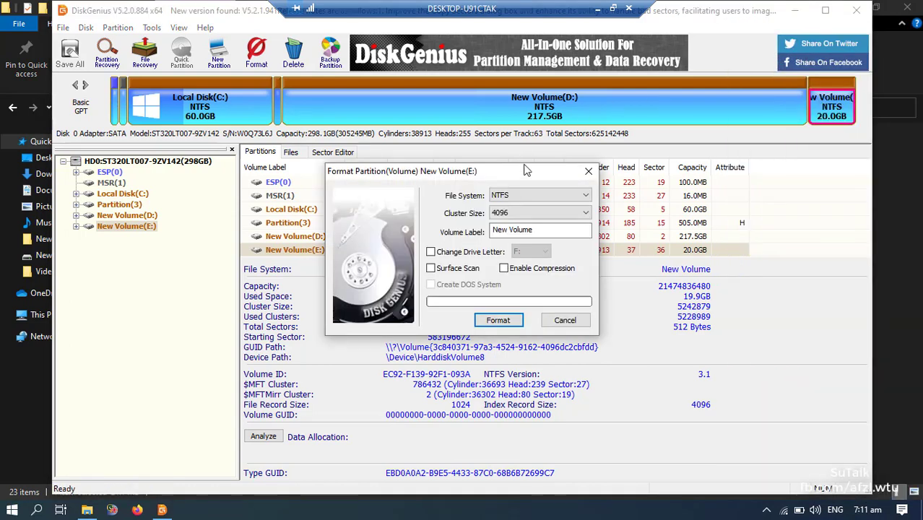
{"action": "left_click", "coordinate": [553, 197]}
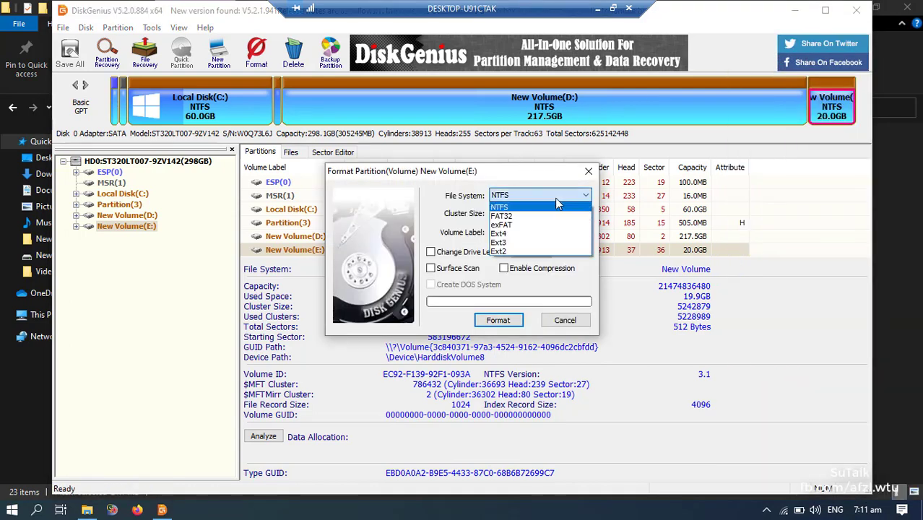
{"action": "left_click", "coordinate": [523, 234]}
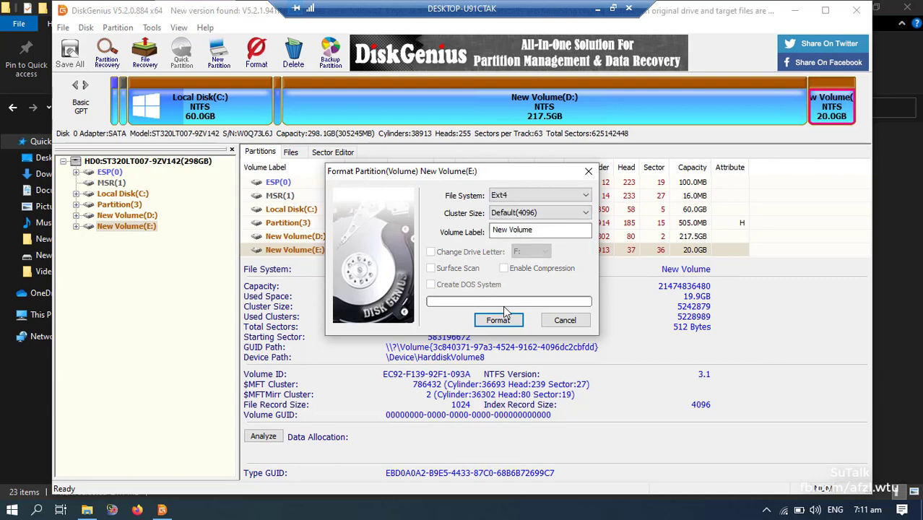
Set the volume label to Android and format the partition, accepting the confirmation.
{"action": "left_click", "coordinate": [536, 232]}
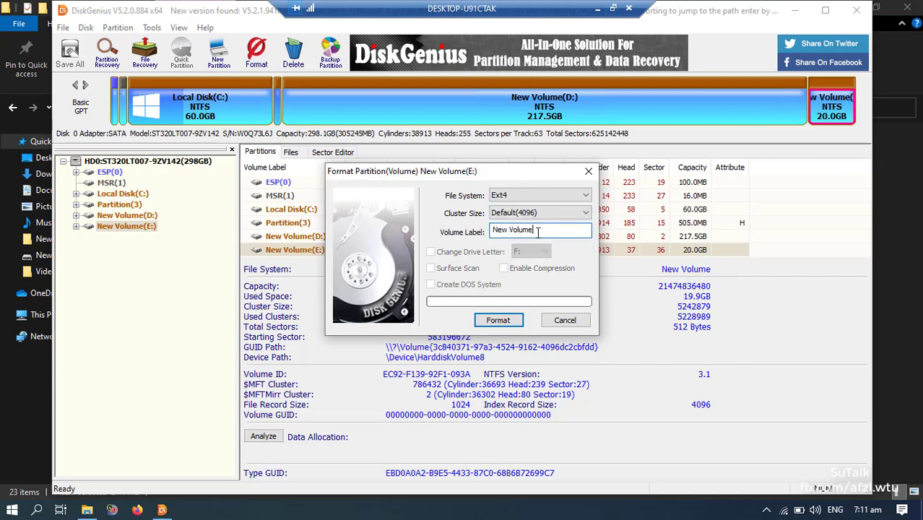
{"action": "key", "text": "BackSpace"}
{"action": "key", "text": "BackSpace"}
{"action": "key", "text": "BackSpace"}
{"action": "key", "text": "BackSpace"}
{"action": "key", "text": "BackSpace"}
{"action": "key", "text": "BackSpace"}
{"action": "key", "text": "BackSpace"}
{"action": "key", "text": "BackSpace"}
{"action": "key", "text": "BackSpace"}
{"action": "key", "text": "BackSpace"}
{"action": "type", "text": "Android"}
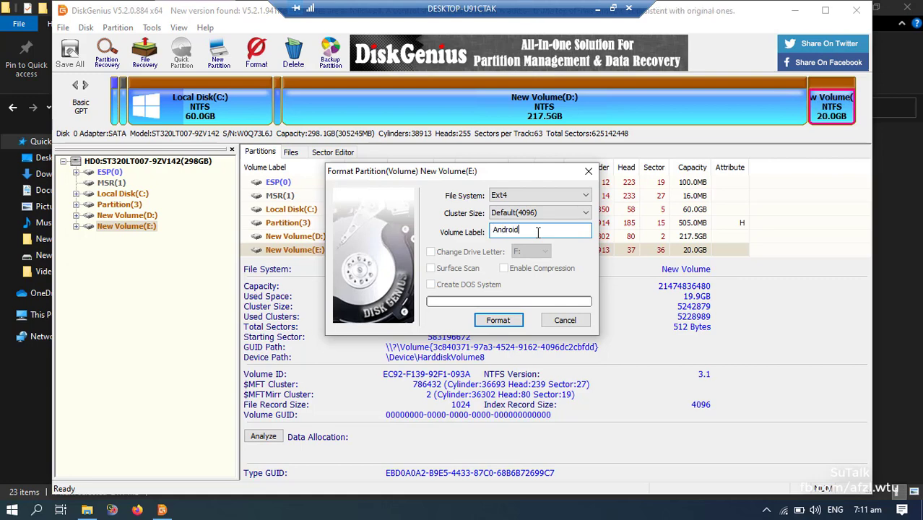
{"action": "left_click", "coordinate": [497, 321]}
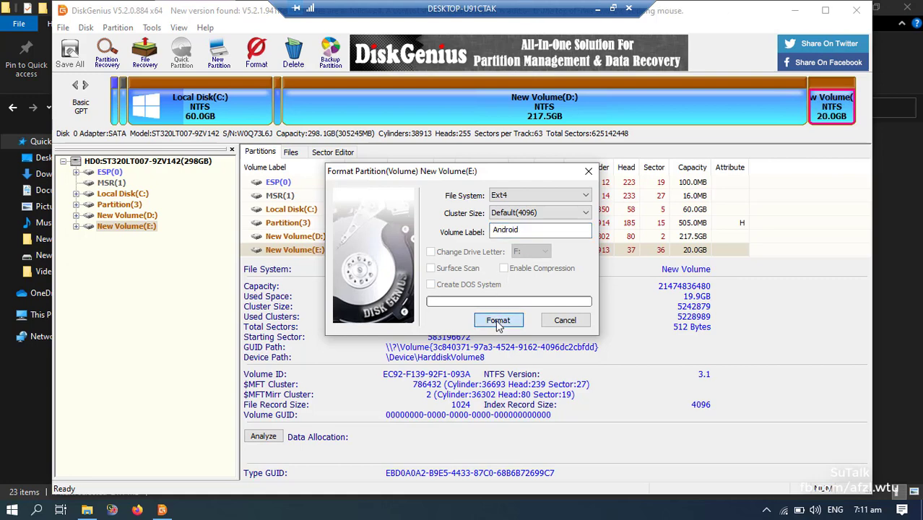
{"action": "left_click", "coordinate": [445, 286]}
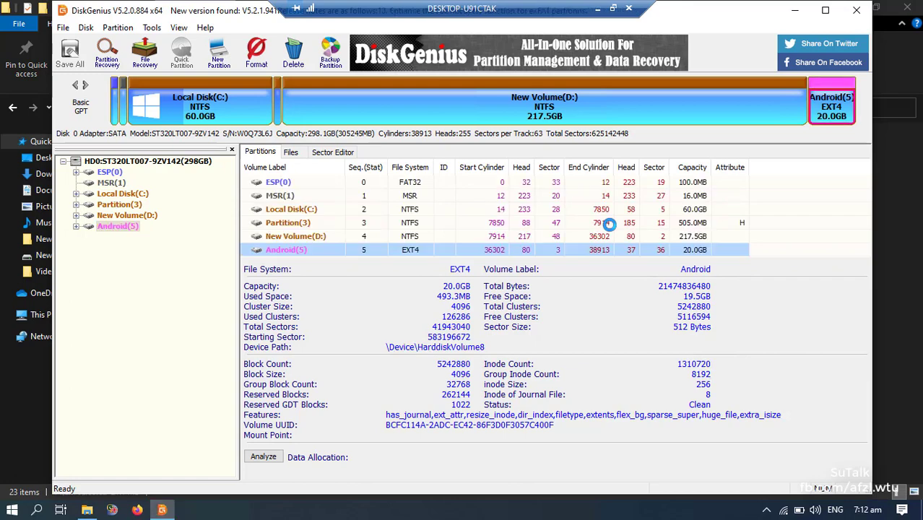
Set up a restore of the Android partition from the image file Phoenixext4DiskGenius.pmf in the desktop's "Download these" folder.
{"action": "left_click", "coordinate": [827, 112]}
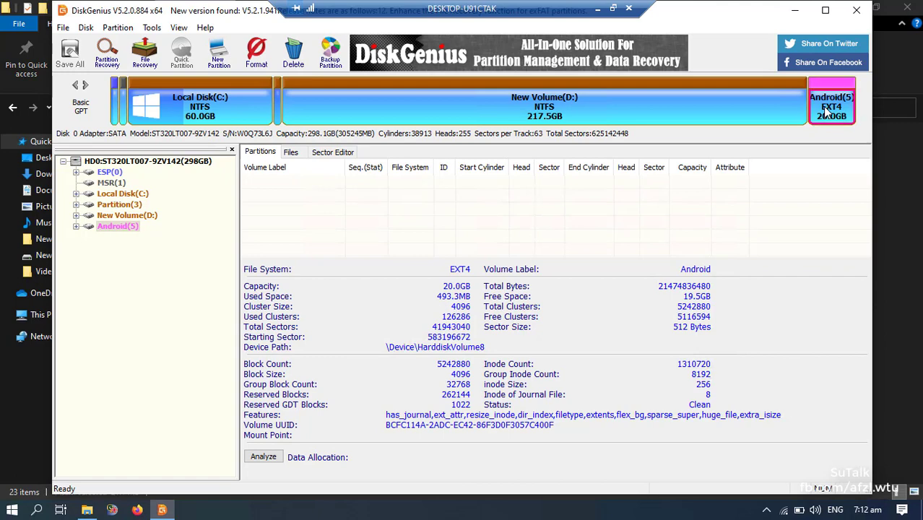
{"action": "right_click", "coordinate": [827, 112]}
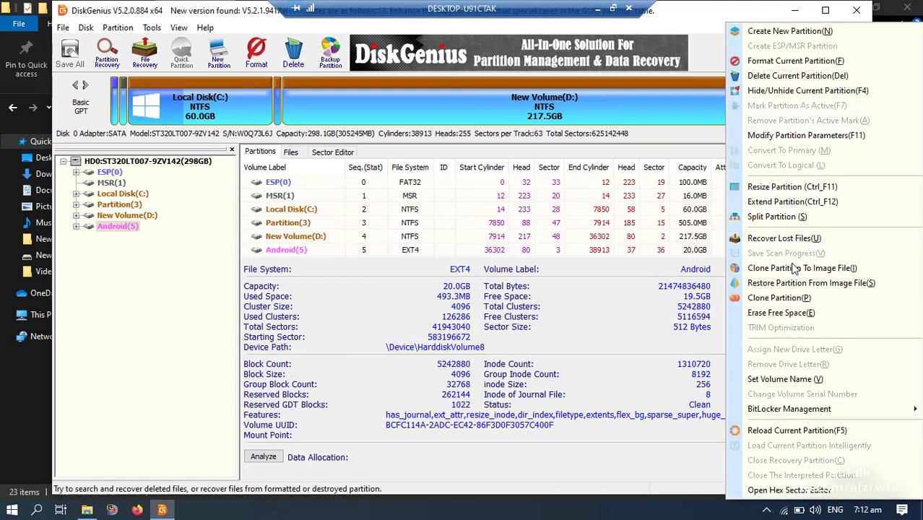
{"action": "left_click", "coordinate": [784, 285]}
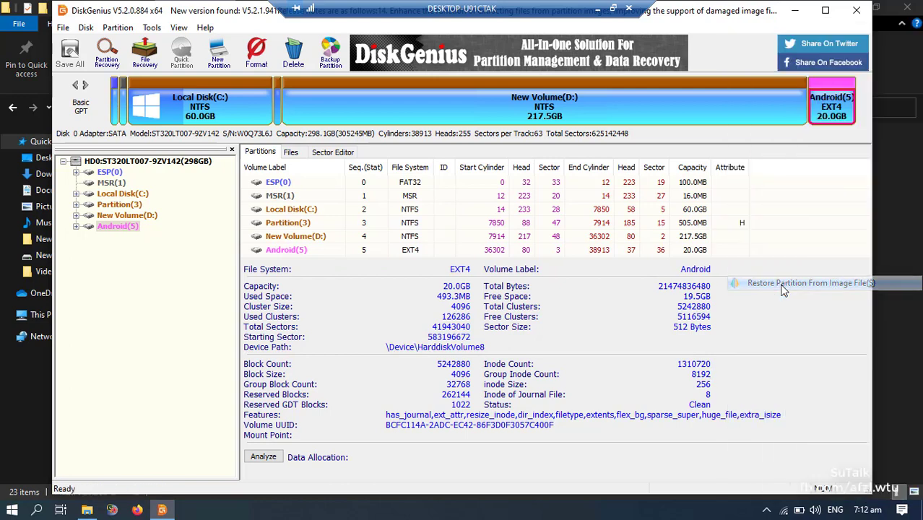
{"action": "left_click", "coordinate": [354, 101]}
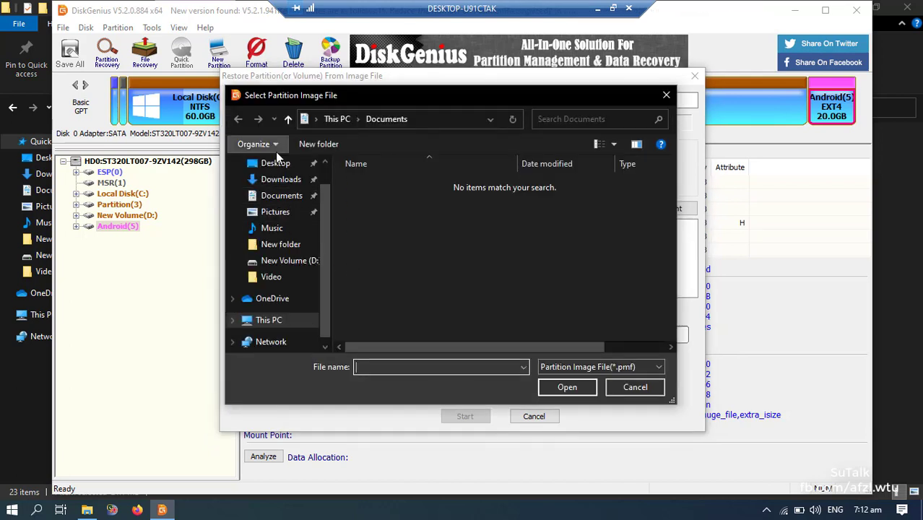
{"action": "left_click", "coordinate": [275, 164]}
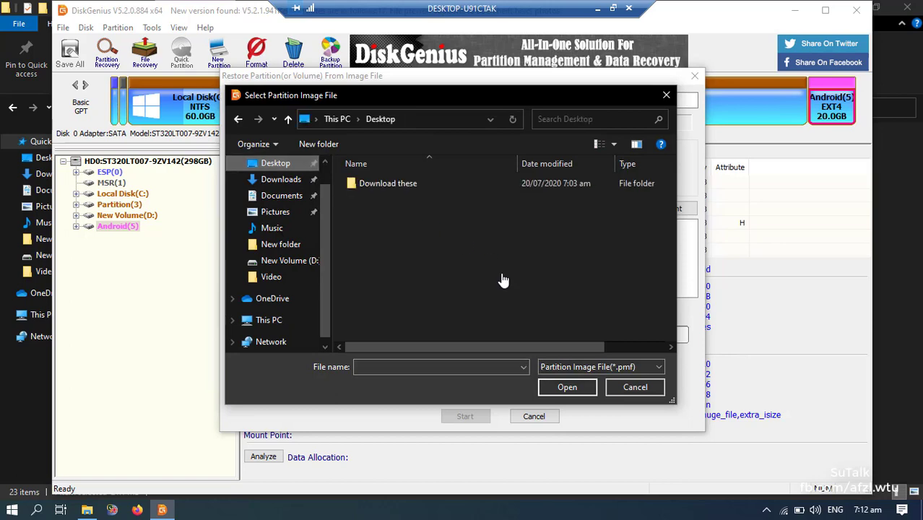
{"action": "double_click", "coordinate": [377, 185]}
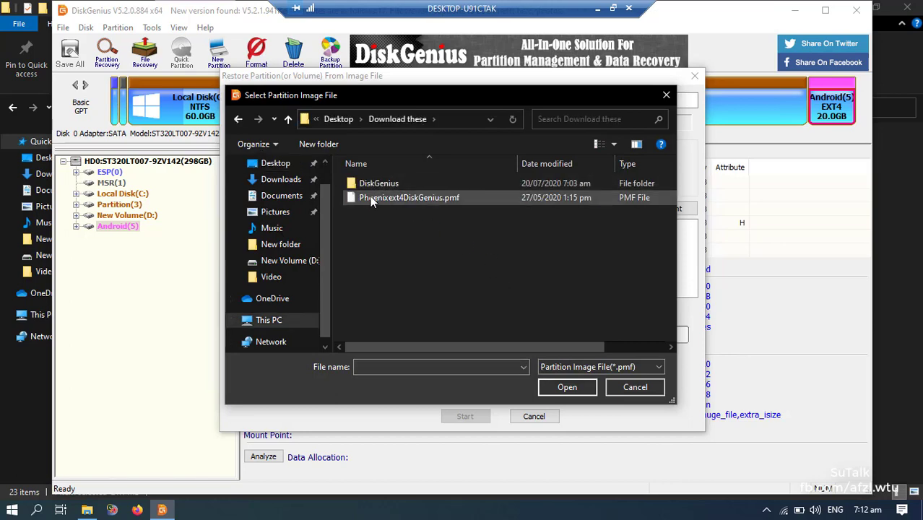
{"action": "left_click", "coordinate": [371, 199]}
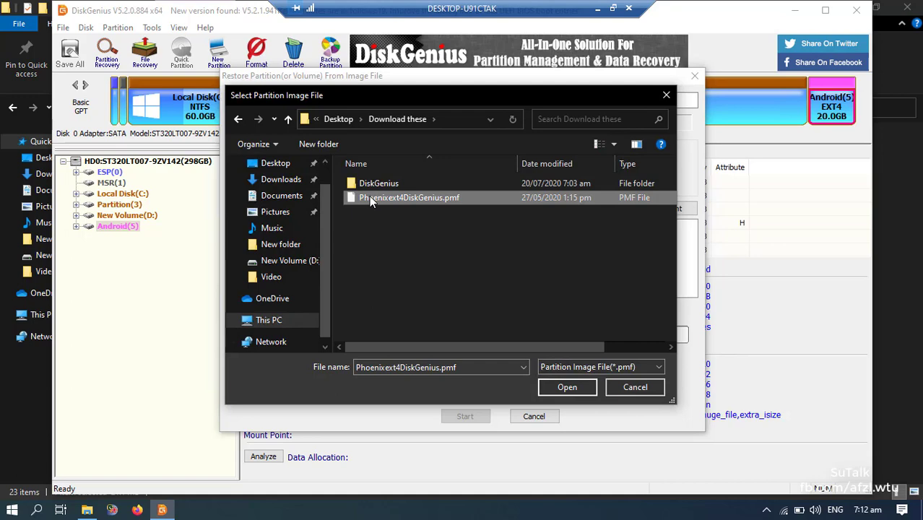
{"action": "double_click", "coordinate": [369, 196]}
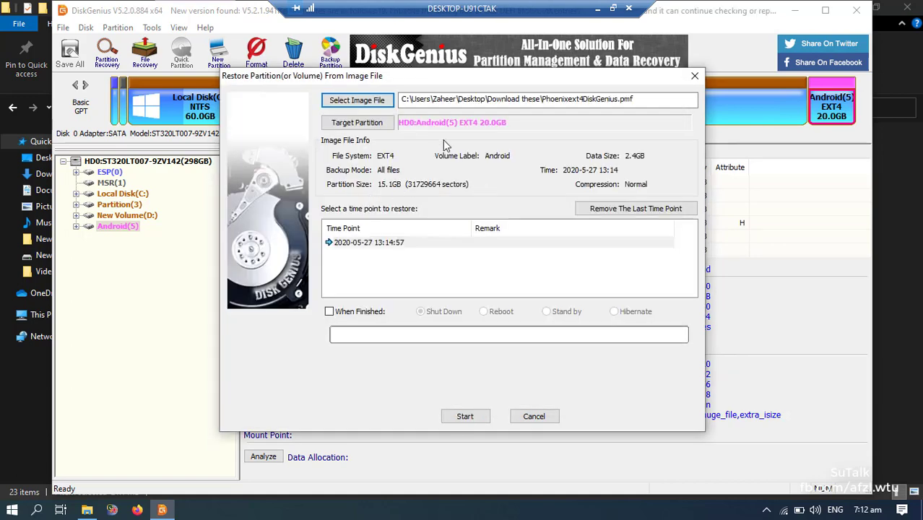
Start restoring the Android partition from the image, agreeing to overwrite its data and dismount it.
{"action": "left_click", "coordinate": [465, 417]}
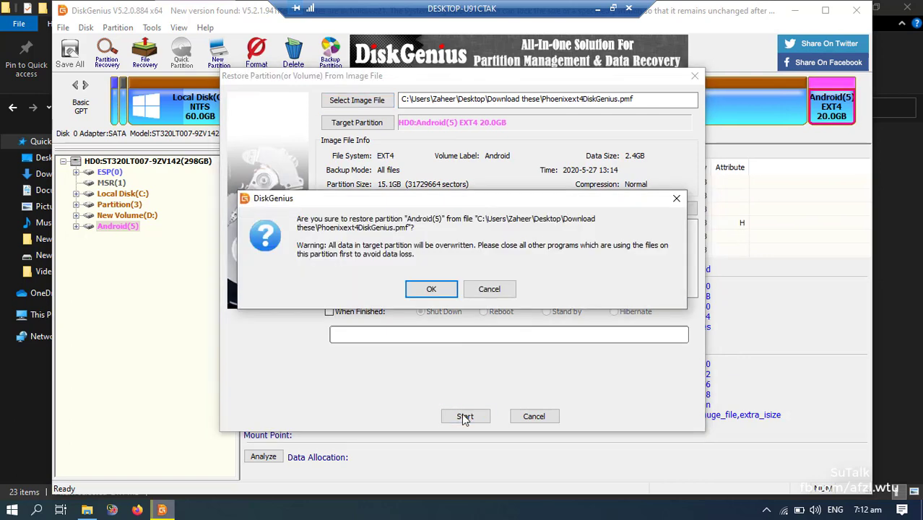
{"action": "left_click", "coordinate": [431, 289]}
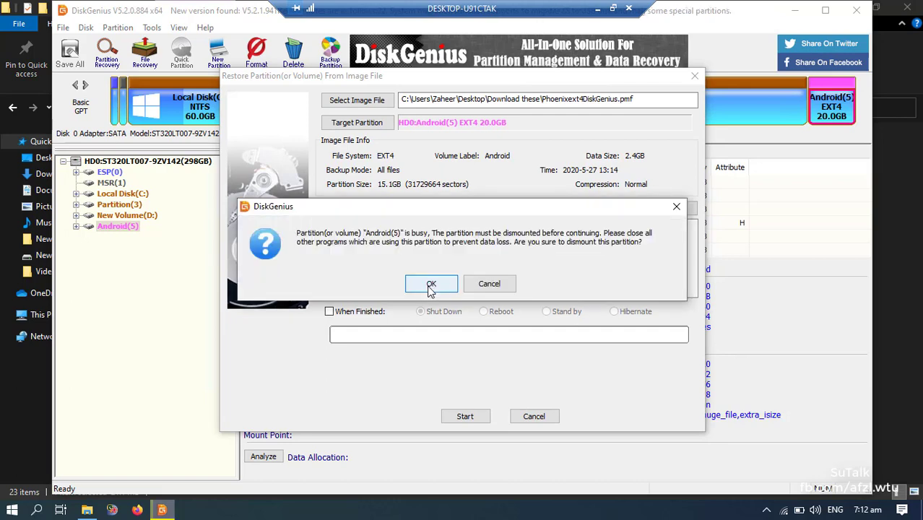
{"action": "left_click", "coordinate": [430, 287]}
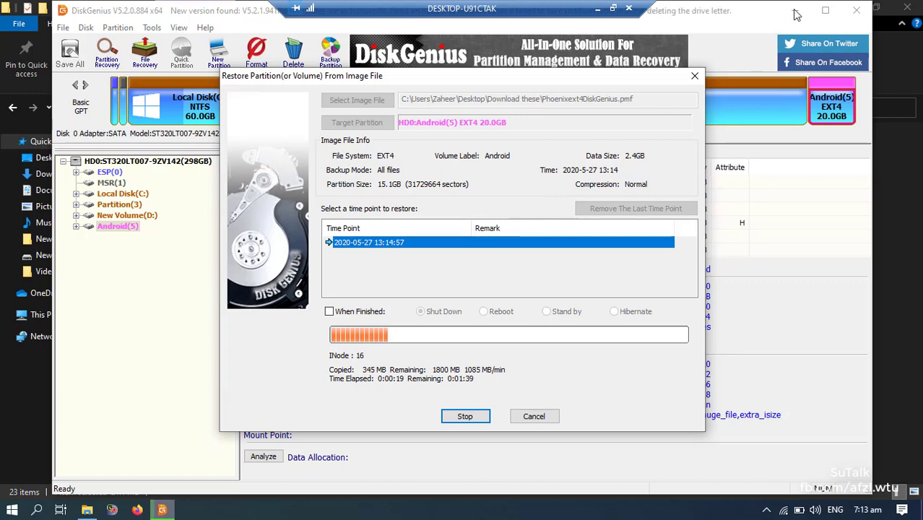
Open Firefox, bring up Windows Security, and dismiss the OneDrive setup recommendation under Virus & threat protection.
{"action": "left_click", "coordinate": [596, 88]}
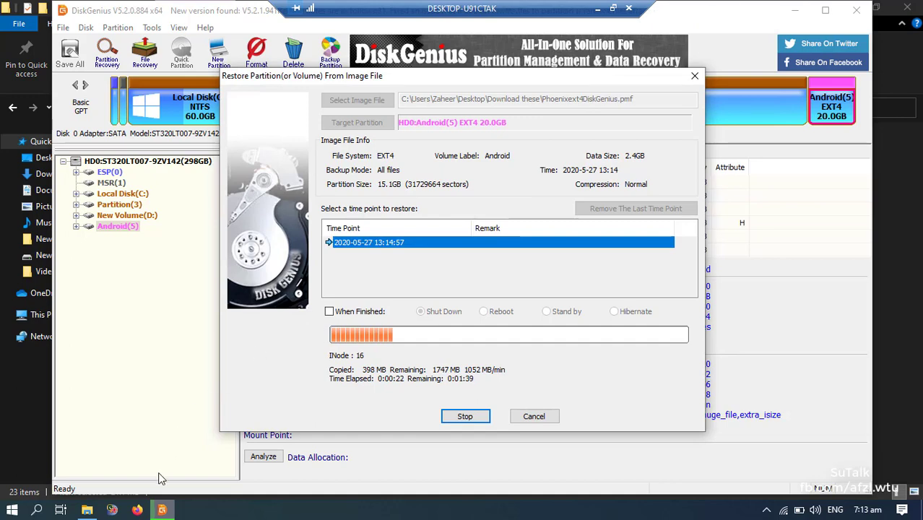
{"action": "left_click", "coordinate": [138, 510]}
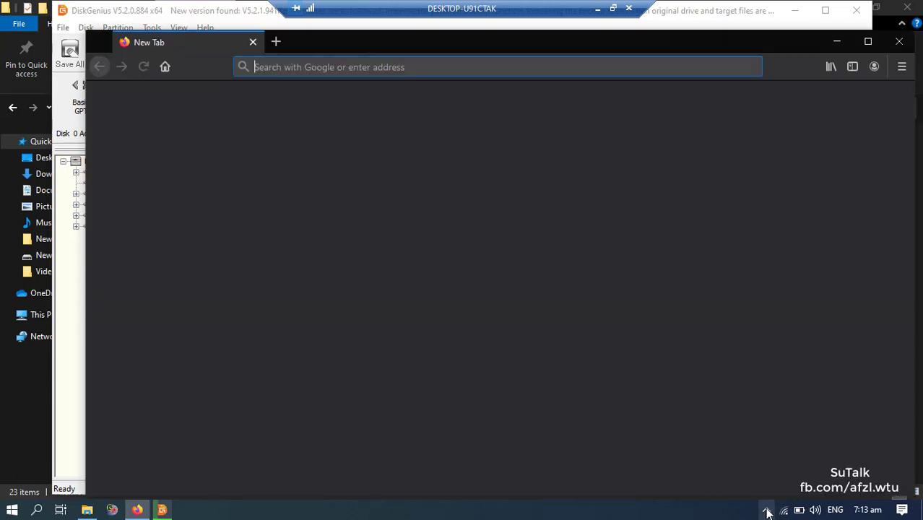
{"action": "left_click", "coordinate": [766, 512]}
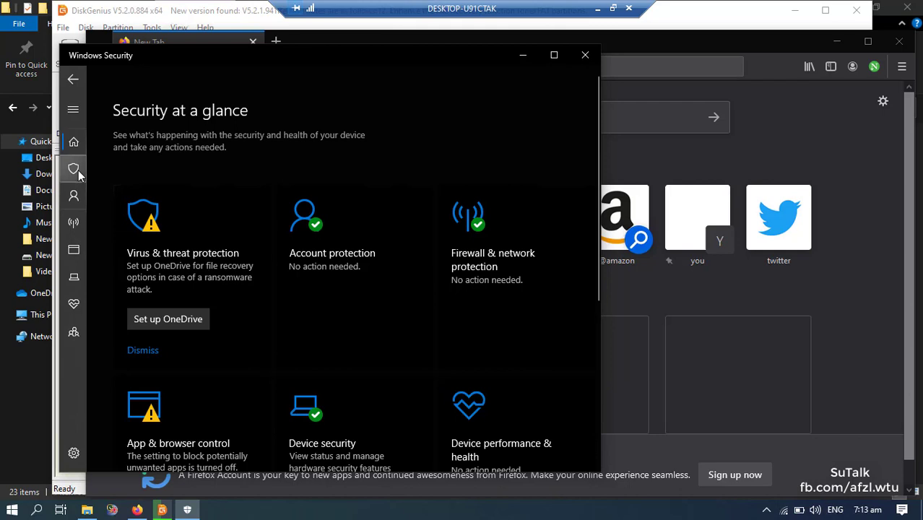
{"action": "left_click", "coordinate": [144, 351]}
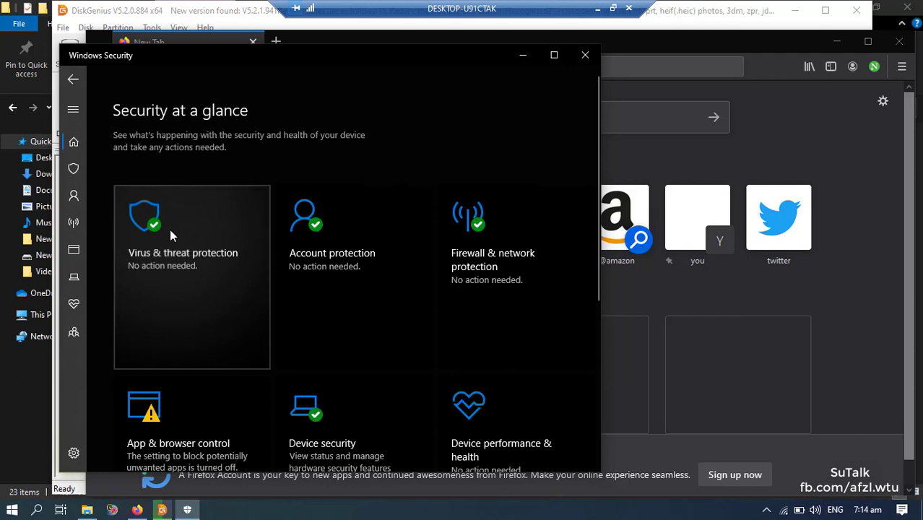
Turn off real-time protection and cloud-delivered protection in the virus and threat protection settings, allowing the change, and close Windows Security.
{"action": "left_click", "coordinate": [169, 229]}
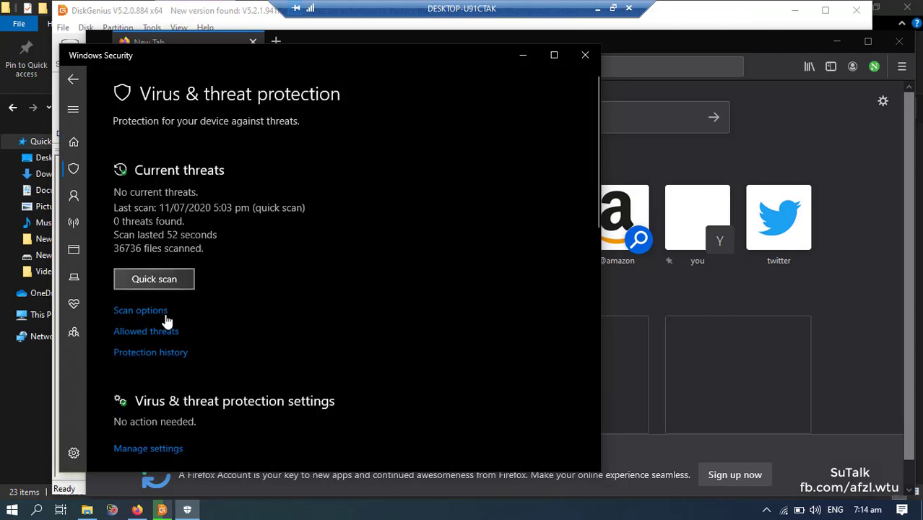
{"action": "left_click", "coordinate": [157, 449]}
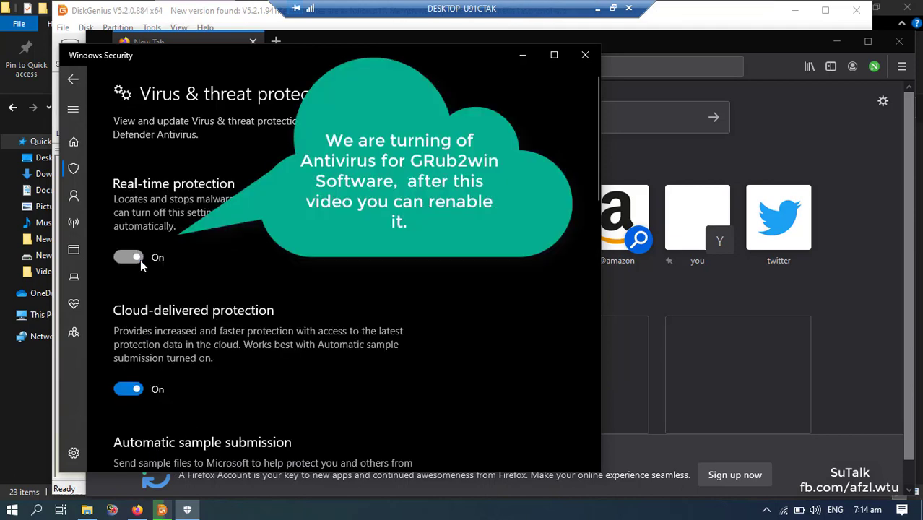
{"action": "left_click", "coordinate": [140, 259]}
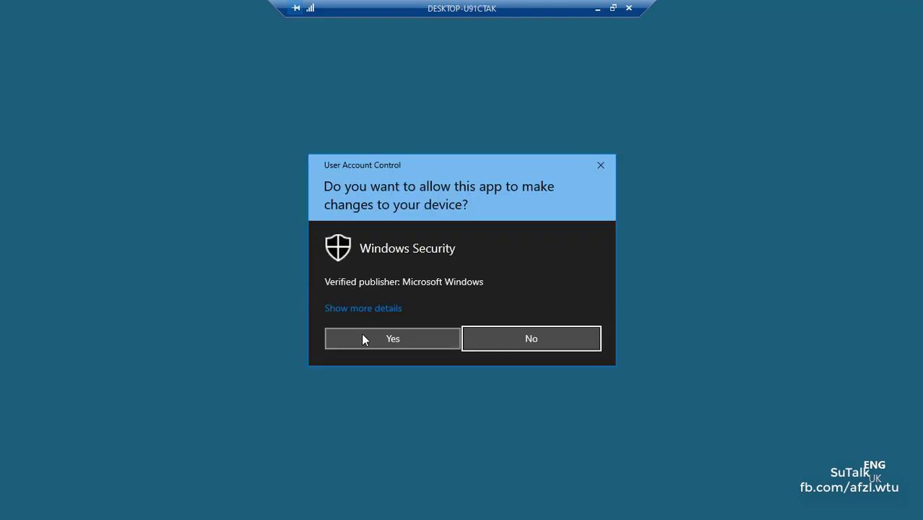
{"action": "left_click", "coordinate": [363, 339]}
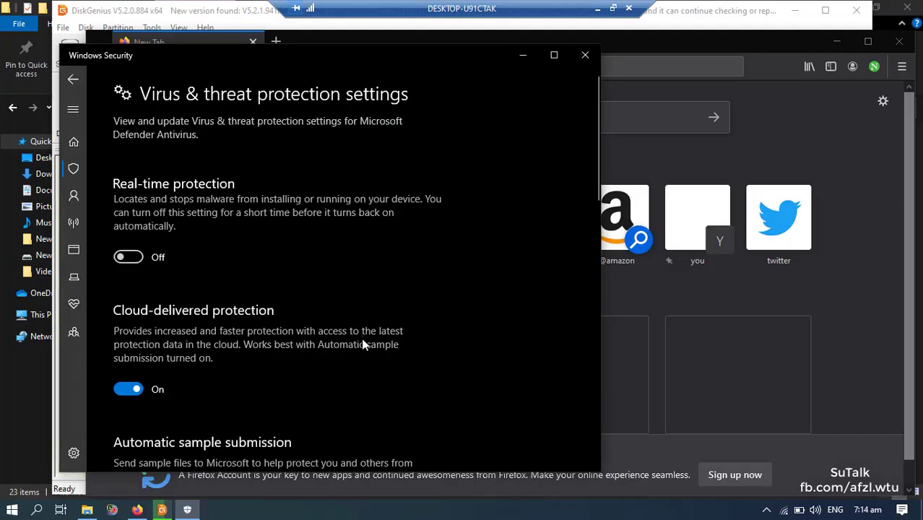
{"action": "left_click", "coordinate": [134, 390]}
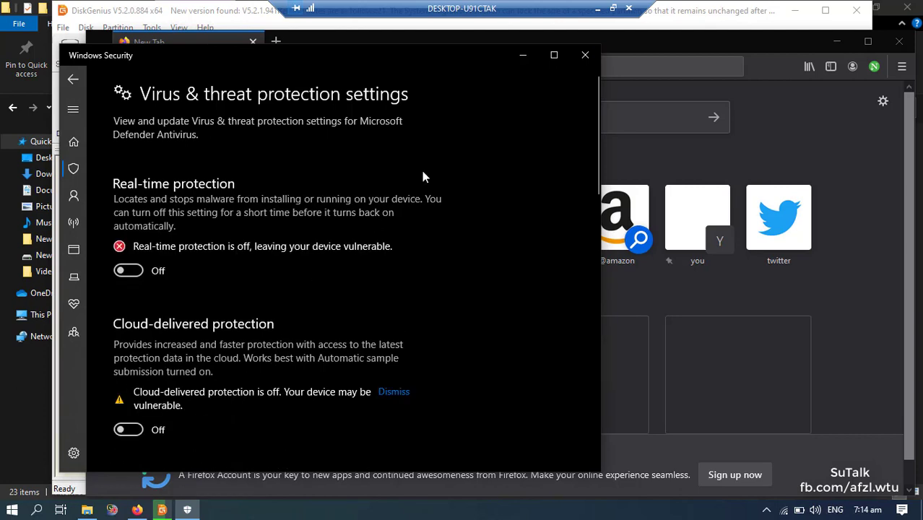
{"action": "left_click", "coordinate": [585, 56]}
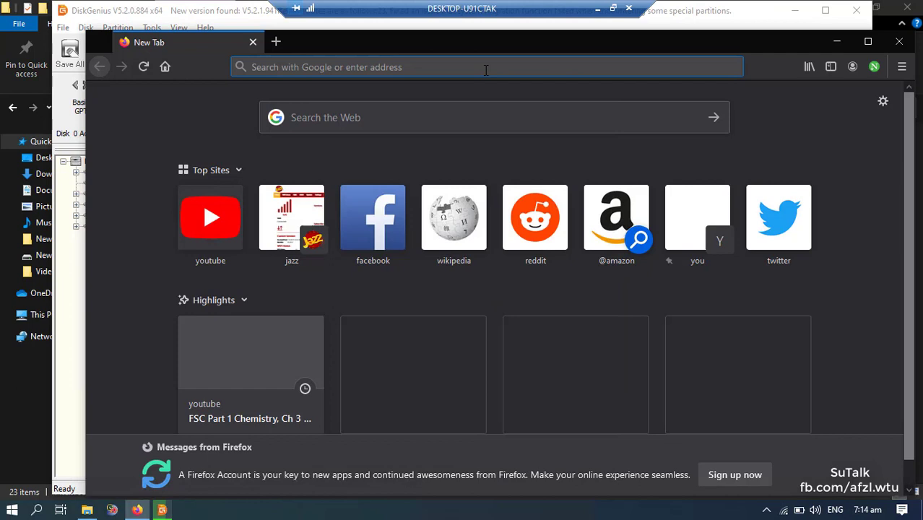
Search the web in Firefox for "Download grub2win" and open the SourceForge result.
{"action": "type", "text": "Downloadf"}
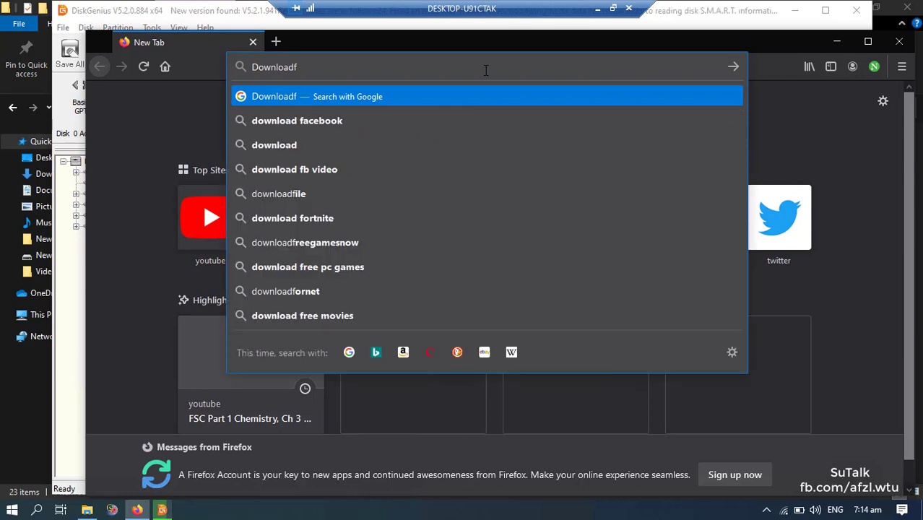
{"action": "key", "text": "BackSpace"}
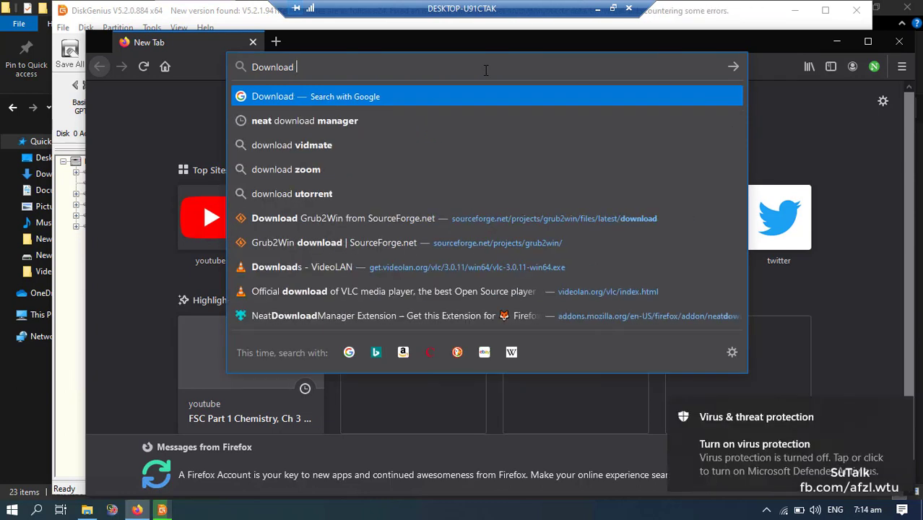
{"action": "type", "text": "grub"}
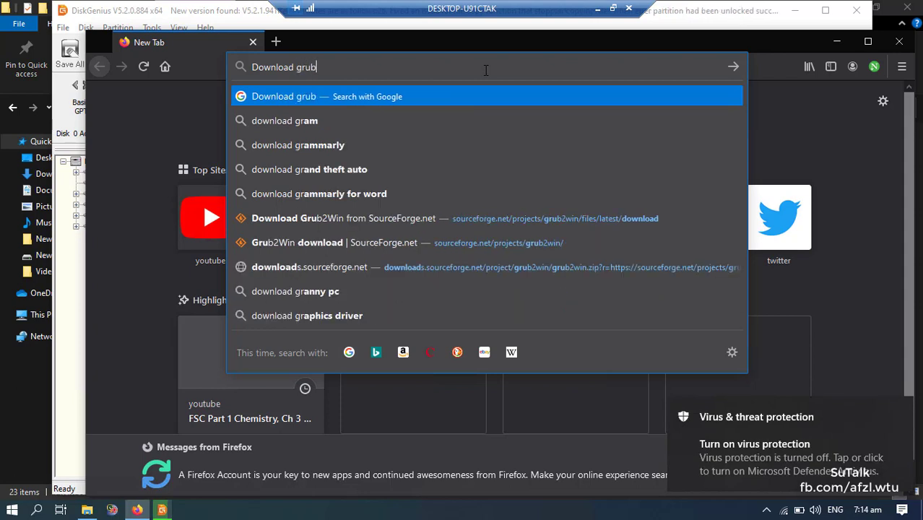
{"action": "type", "text": "2win"}
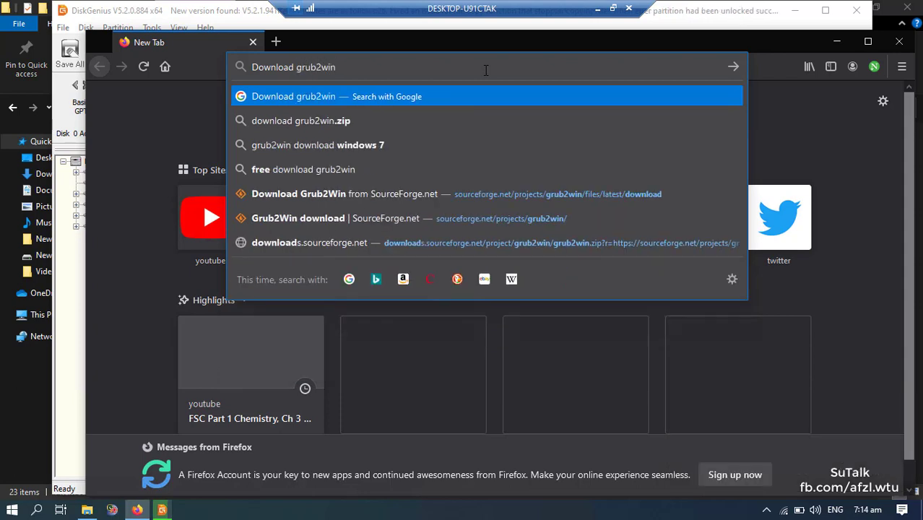
{"action": "key", "text": "Return"}
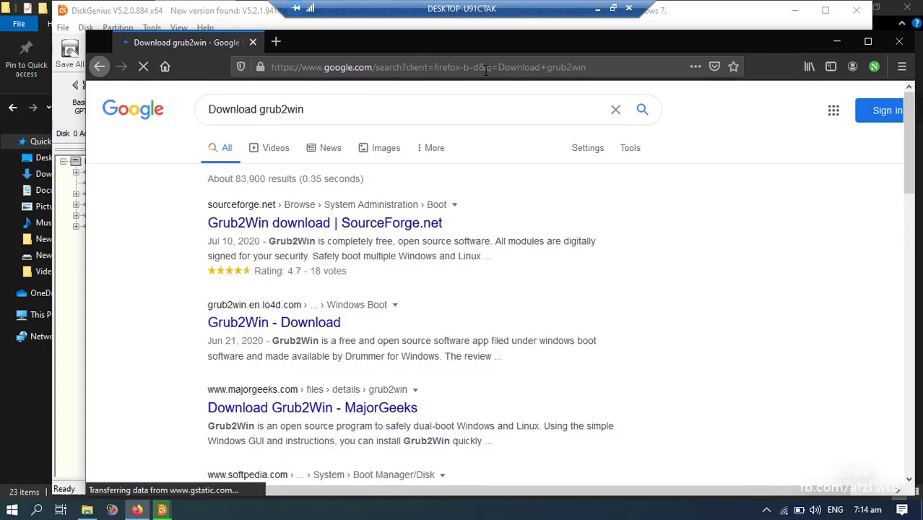
{"action": "left_click", "coordinate": [289, 226]}
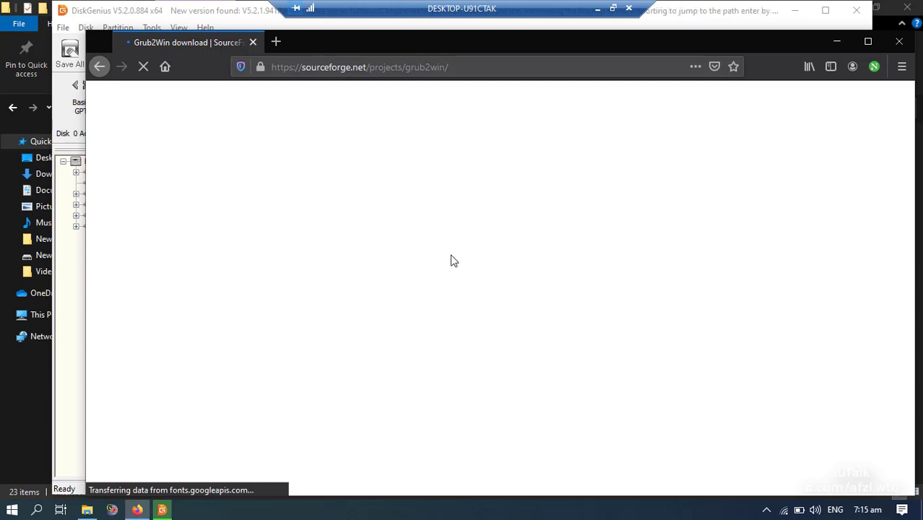
Switch to DiskGenius, complete the partition restore, and close the program.
{"action": "left_click", "coordinate": [162, 510]}
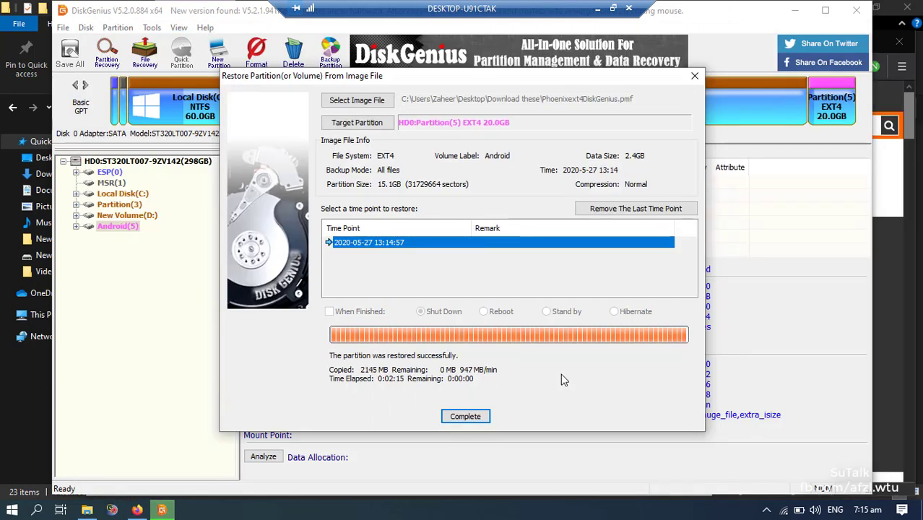
{"action": "left_click", "coordinate": [474, 416]}
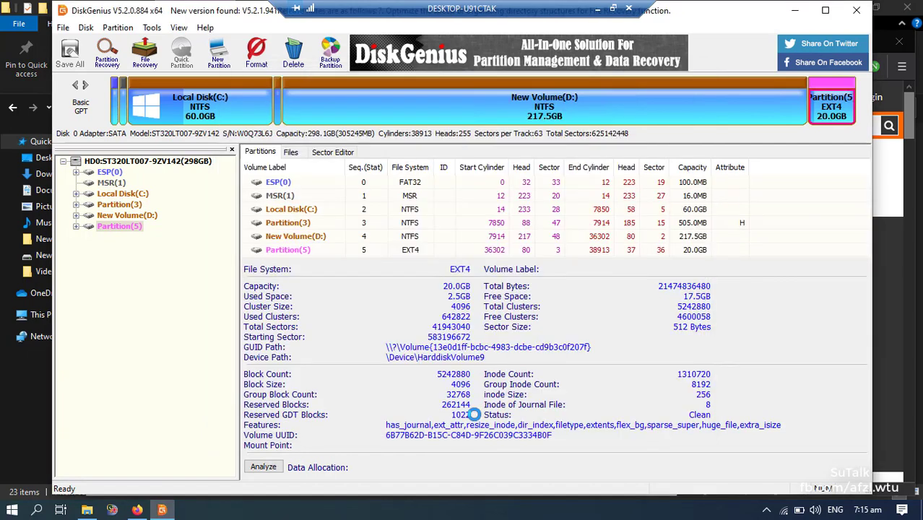
{"action": "left_click", "coordinate": [854, 13]}
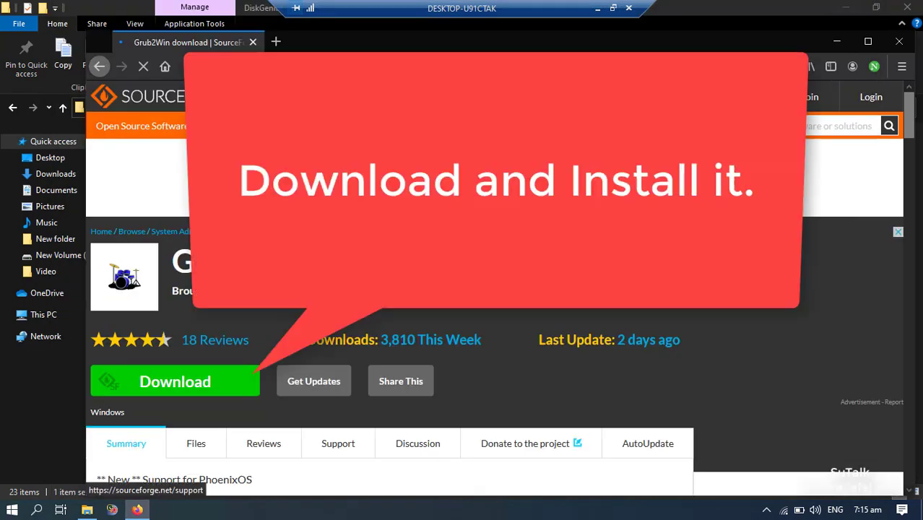
Look over the Grub2Win page on SourceForge, and close the browser and the DiskGenius folder window.
{"action": "scroll", "coordinate": [461, 271], "scroll_direction": "down", "scroll_amount": 5}
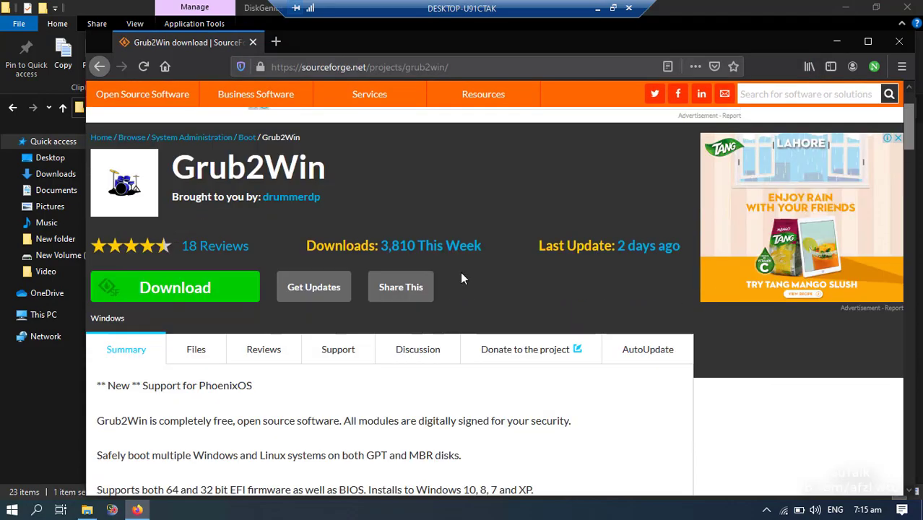
{"action": "scroll", "coordinate": [462, 278], "scroll_direction": "up", "scroll_amount": 5}
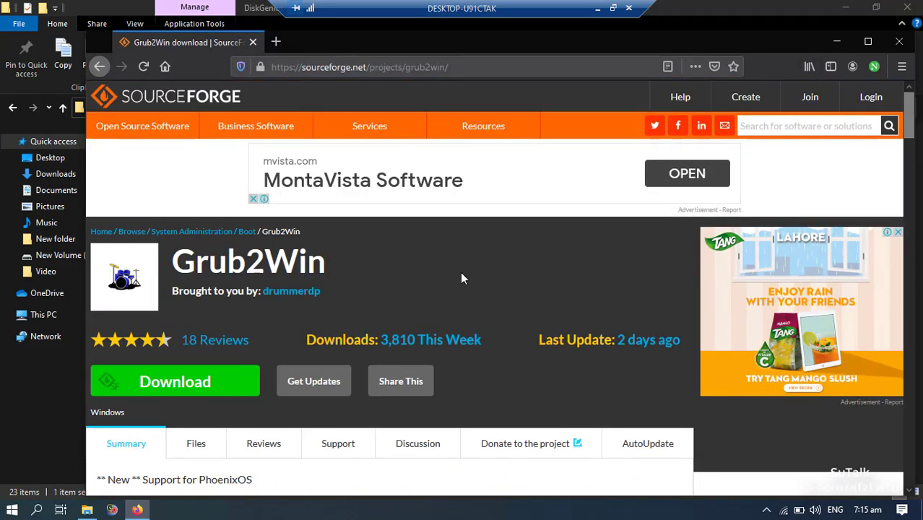
{"action": "scroll", "coordinate": [349, 266], "scroll_direction": "down", "scroll_amount": 10}
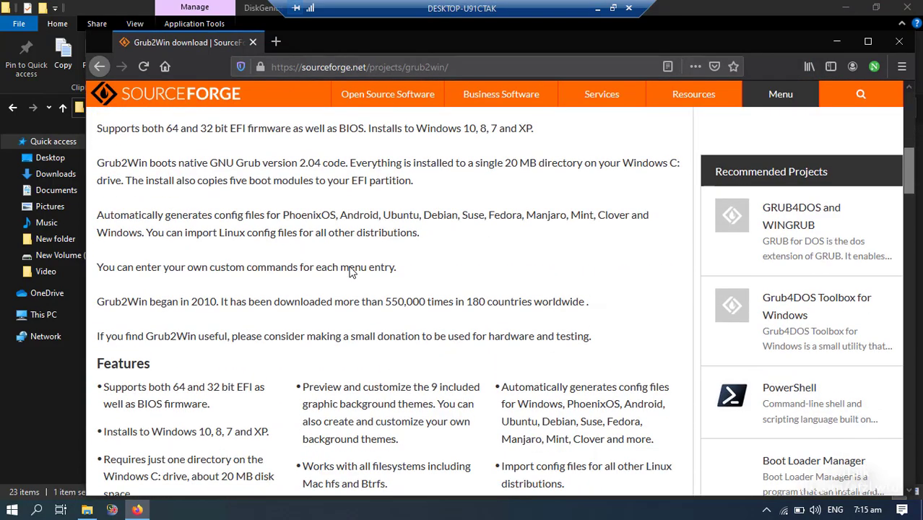
{"action": "scroll", "coordinate": [350, 267], "scroll_direction": "up", "scroll_amount": 10}
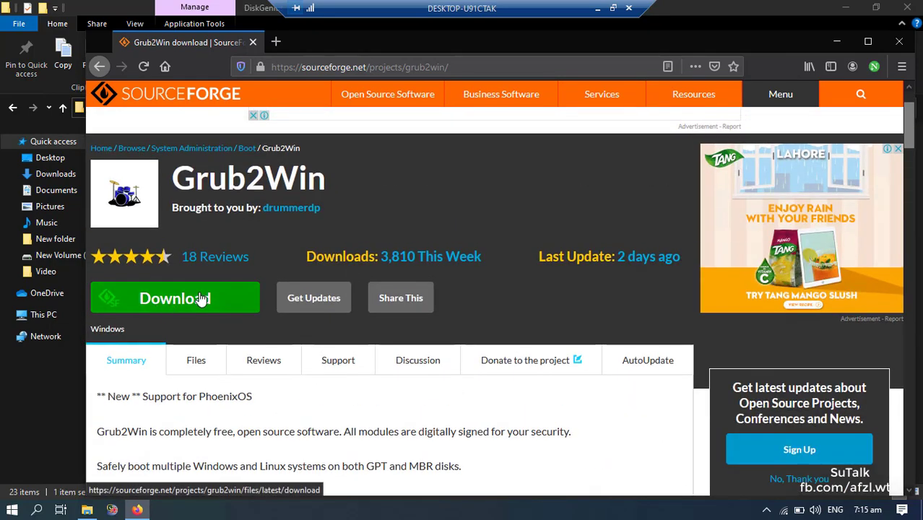
{"action": "left_click", "coordinate": [899, 41]}
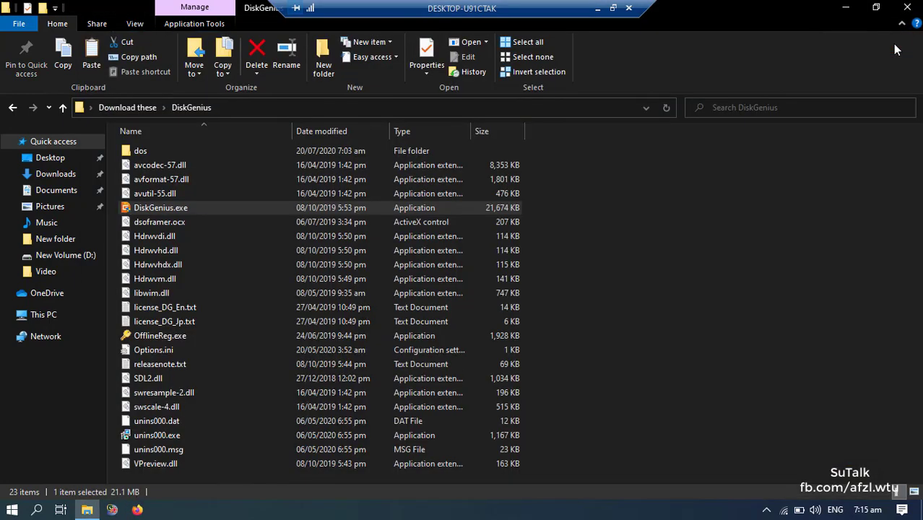
{"action": "left_click", "coordinate": [907, 7]}
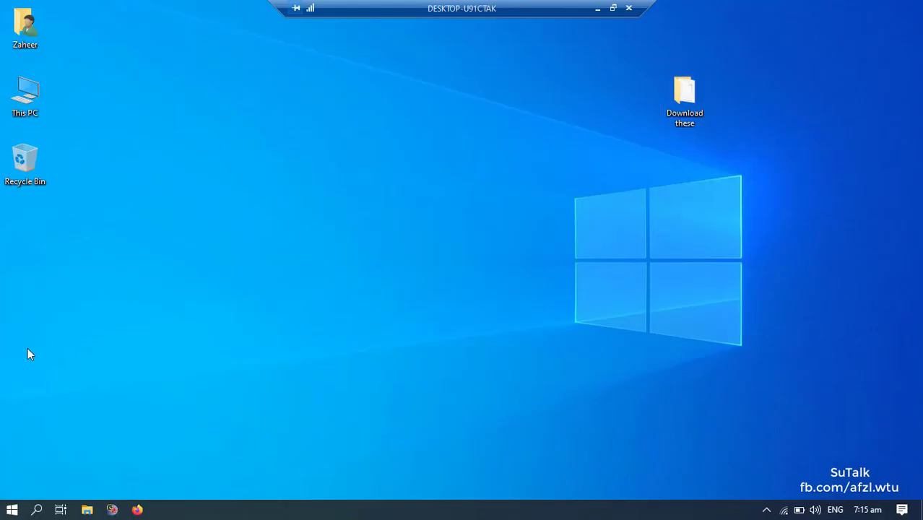
Find and launch the installed Grub2Win, allow it to make changes, and open its boot menu management.
{"action": "left_click", "coordinate": [11, 510]}
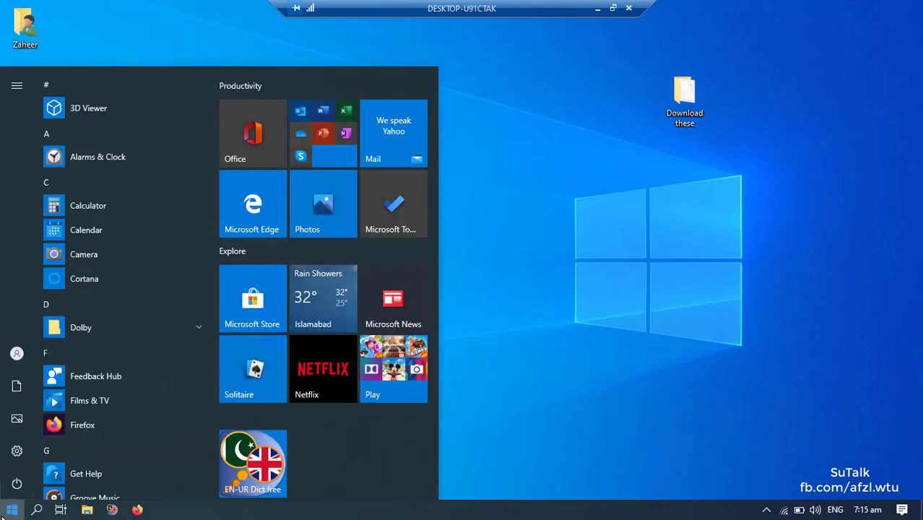
{"action": "left_click", "coordinate": [36, 510]}
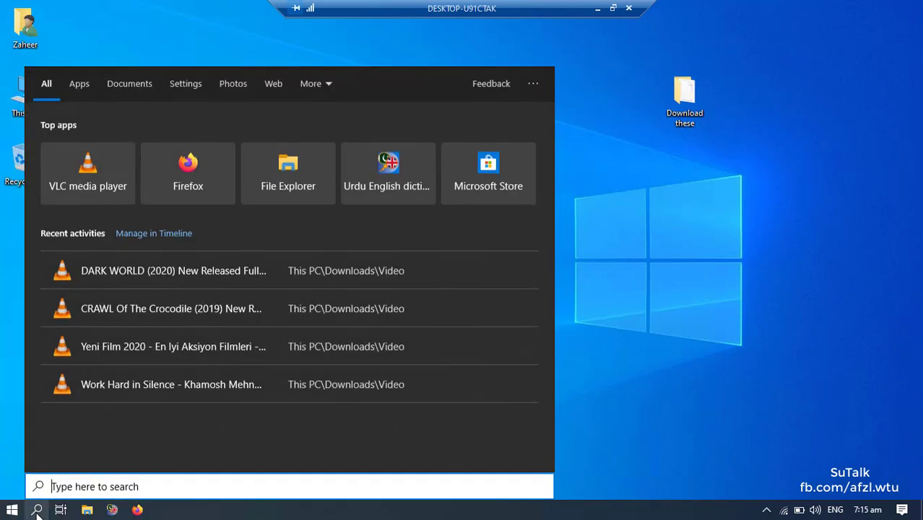
{"action": "type", "text": "grub"}
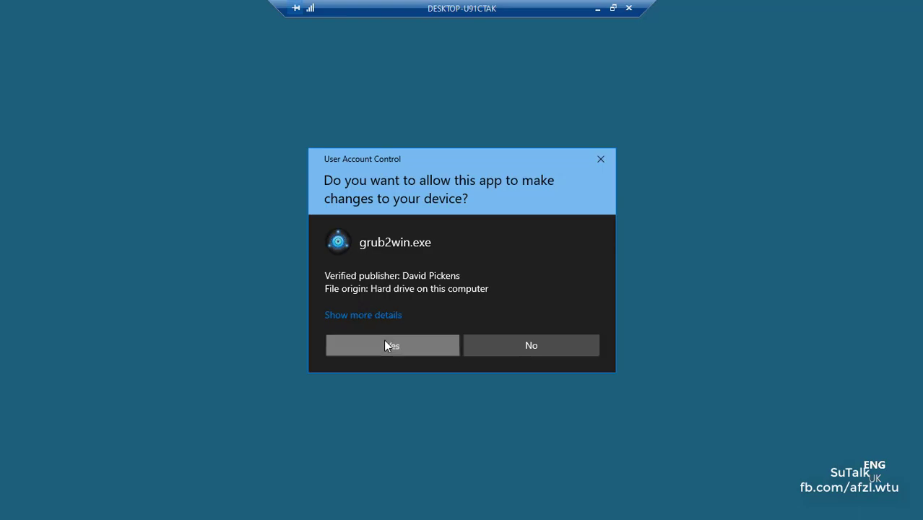
{"action": "left_click", "coordinate": [385, 345]}
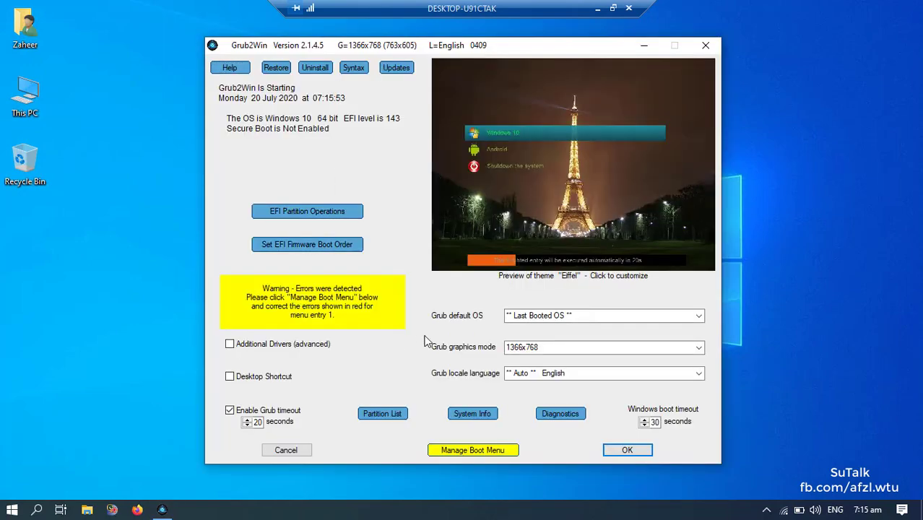
{"action": "left_click", "coordinate": [495, 451]}
Open New Volume (D:) in File Explorer and create a folder there named with the owner's first name.
{"action": "double_click", "coordinate": [25, 101]}
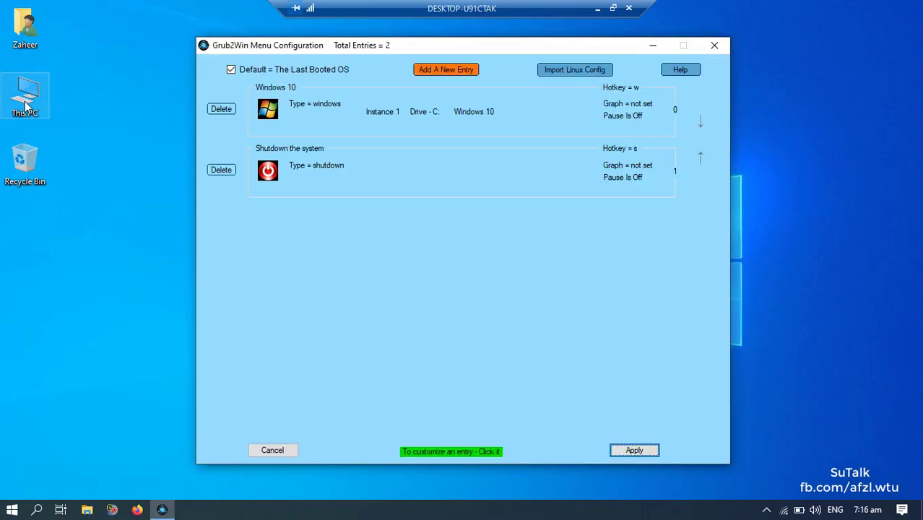
{"action": "left_click", "coordinate": [349, 265]}
{"action": "double_click", "coordinate": [349, 267]}
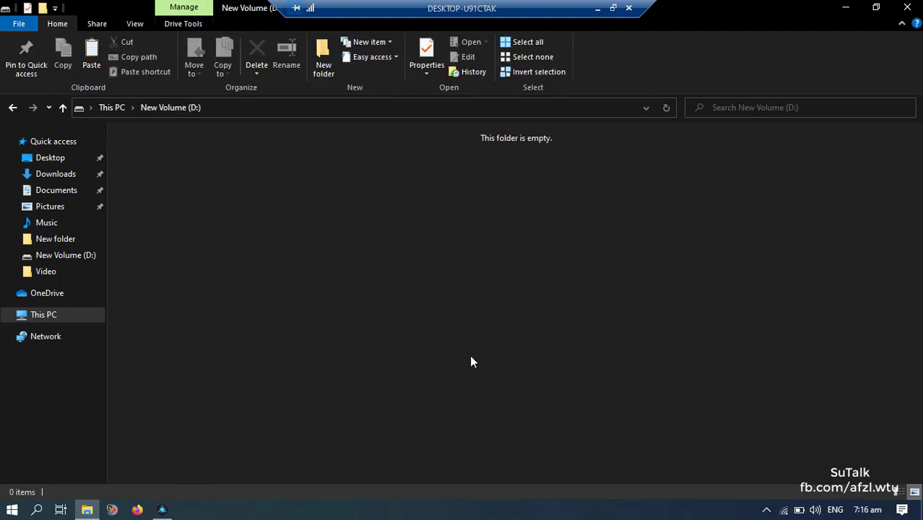
{"action": "right_click", "coordinate": [384, 255]}
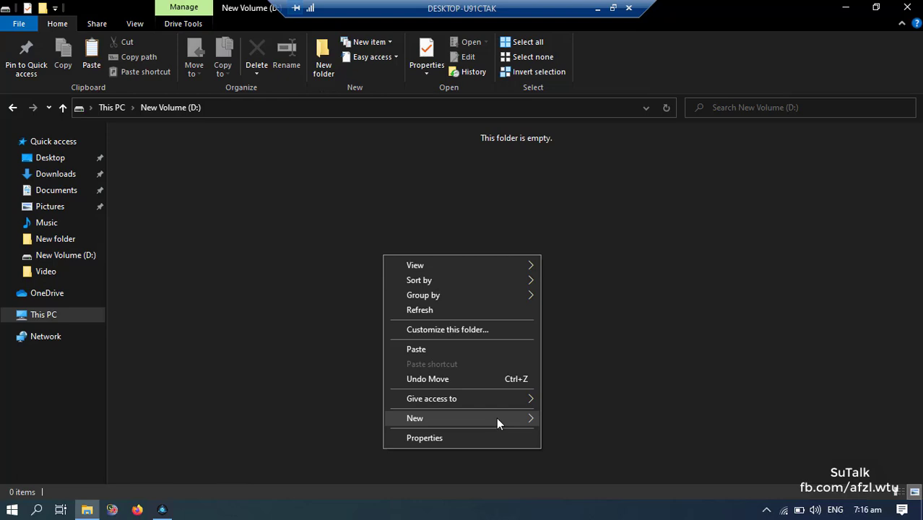
{"action": "mouse_move", "coordinate": [497, 419]}
{"action": "left_click", "coordinate": [570, 421]}
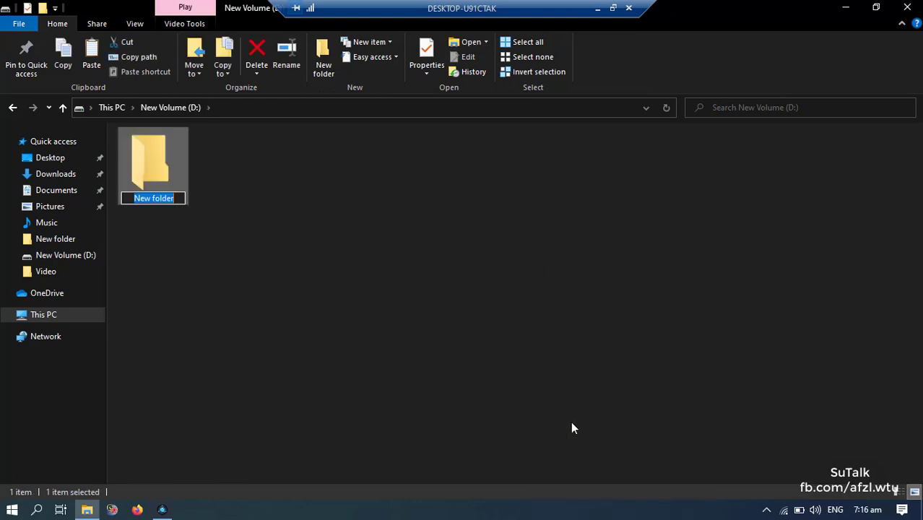
{"action": "type", "text": "AFz"}
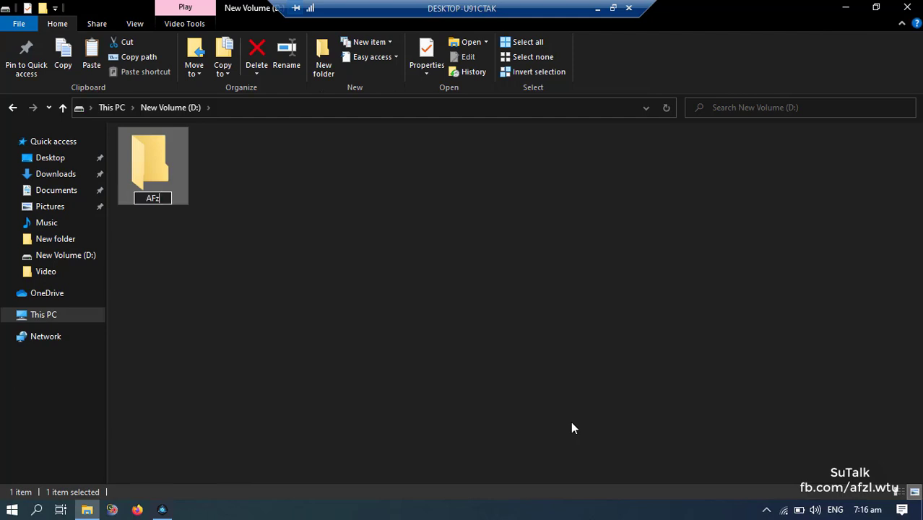
{"action": "type", "text": "AL"}
{"action": "key", "text": "Return"}
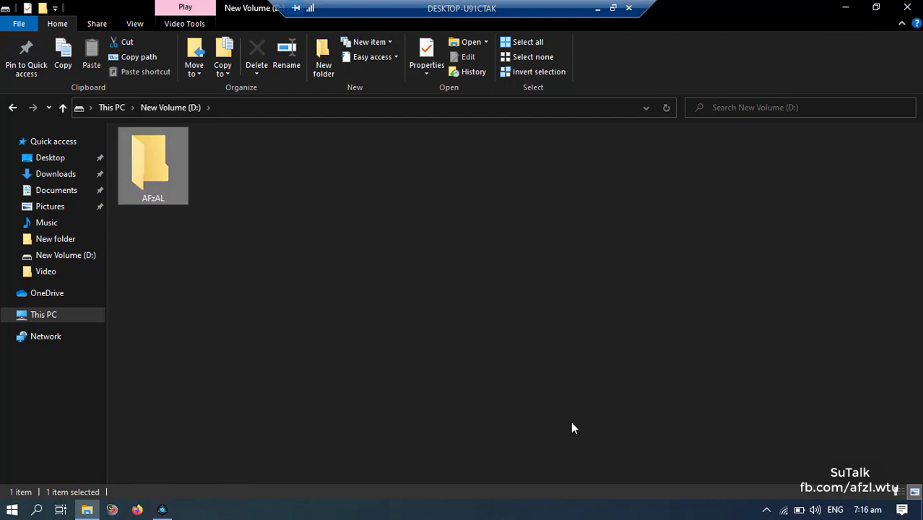
Create an empty text document in the new folder, name it kernel without an extension, and close File Explorer.
{"action": "key", "text": "Return"}
{"action": "right_click", "coordinate": [450, 308]}
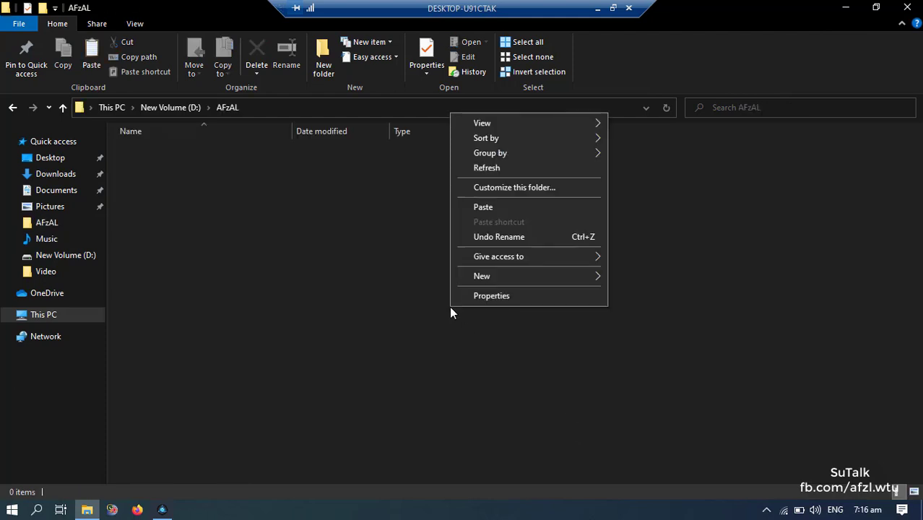
{"action": "mouse_move", "coordinate": [518, 275]}
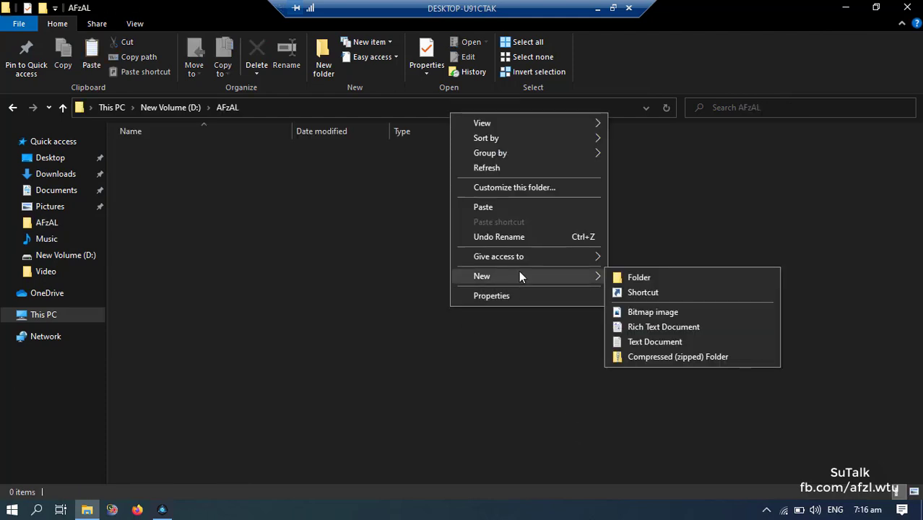
{"action": "left_click", "coordinate": [669, 340]}
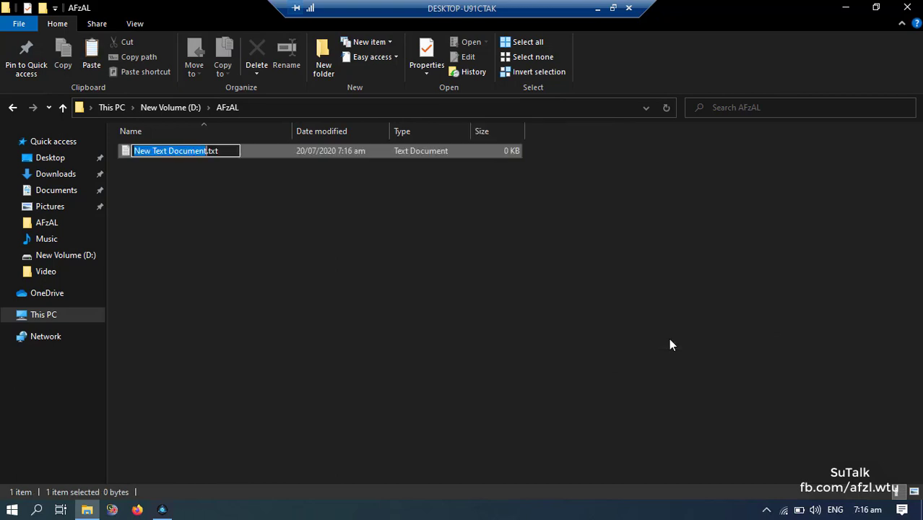
{"action": "key", "text": "ctrl+a"}
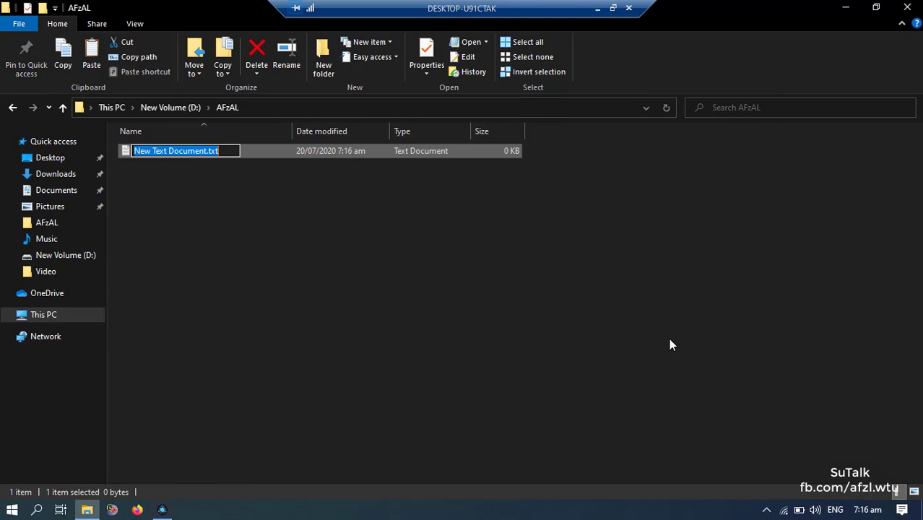
{"action": "key", "text": "BackSpace"}
{"action": "type", "text": "kernel"}
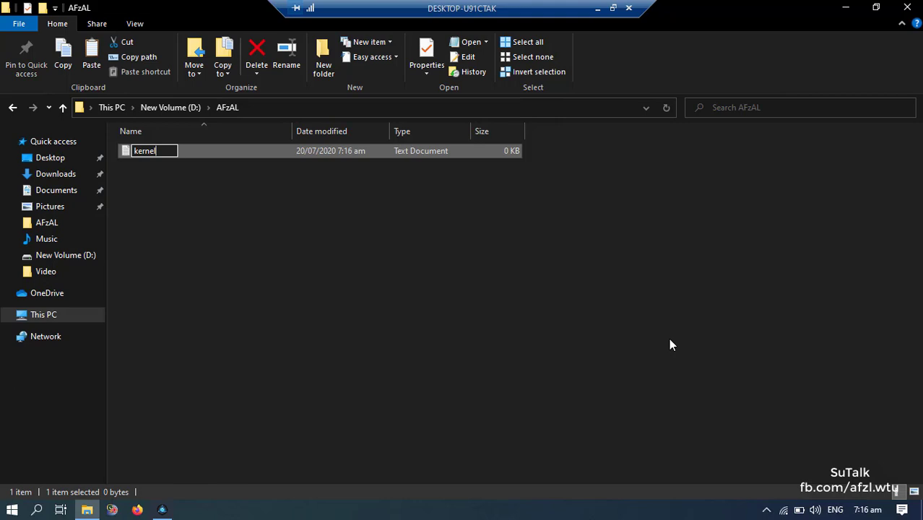
{"action": "key", "text": "Return"}
{"action": "key", "text": "Return"}
{"action": "left_click", "coordinate": [438, 255]}
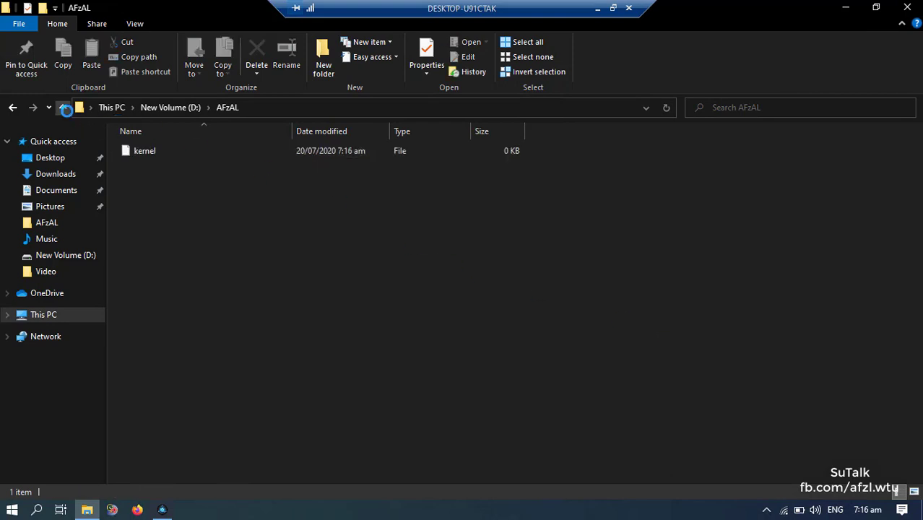
{"action": "left_click", "coordinate": [65, 109]}
{"action": "left_click", "coordinate": [66, 109]}
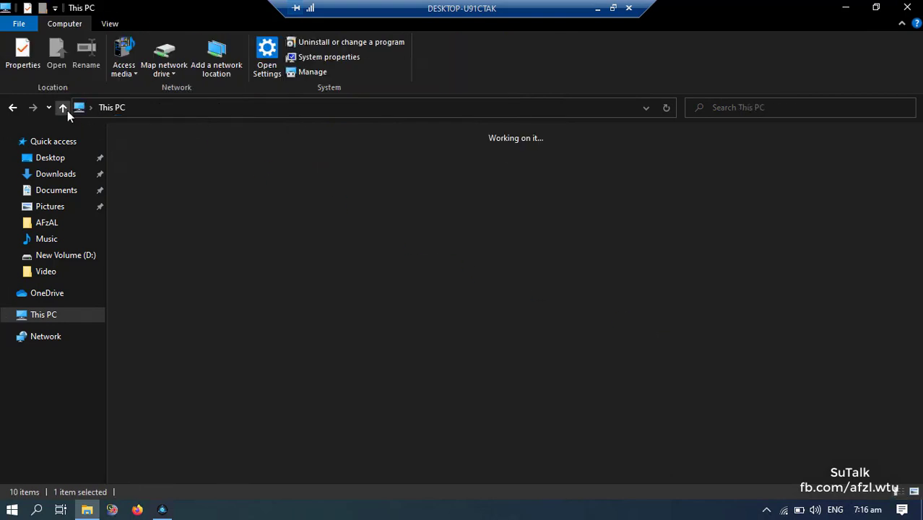
{"action": "left_click", "coordinate": [908, 9]}
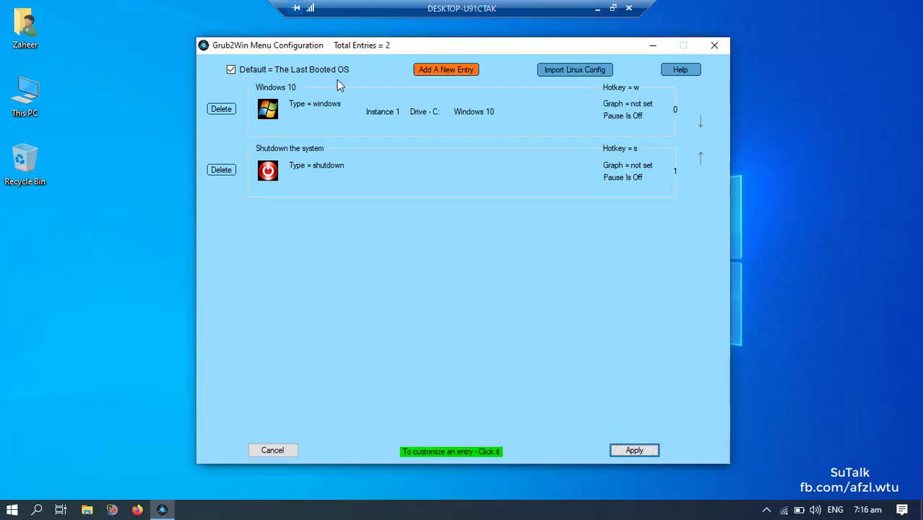
Add a boot menu entry of type android with the graphics payload not set and a pause of 0 seconds.
{"action": "left_click", "coordinate": [459, 72]}
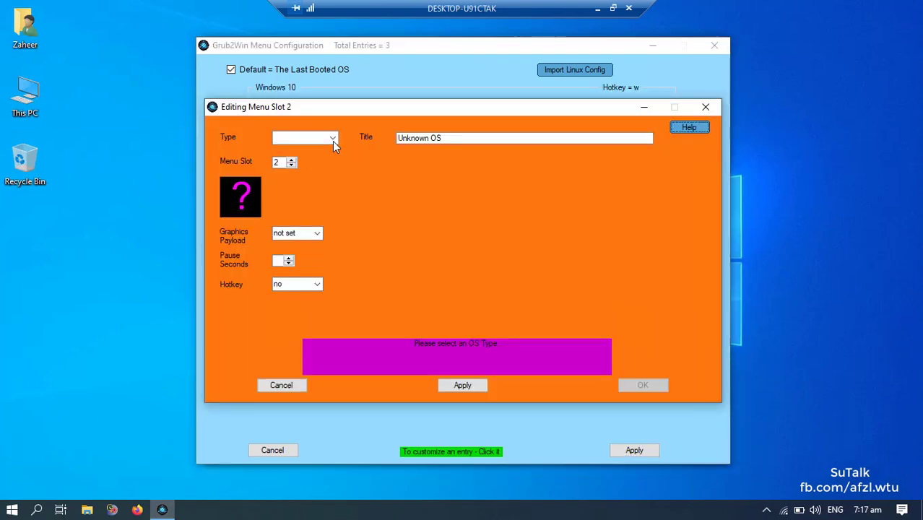
{"action": "left_click", "coordinate": [333, 140]}
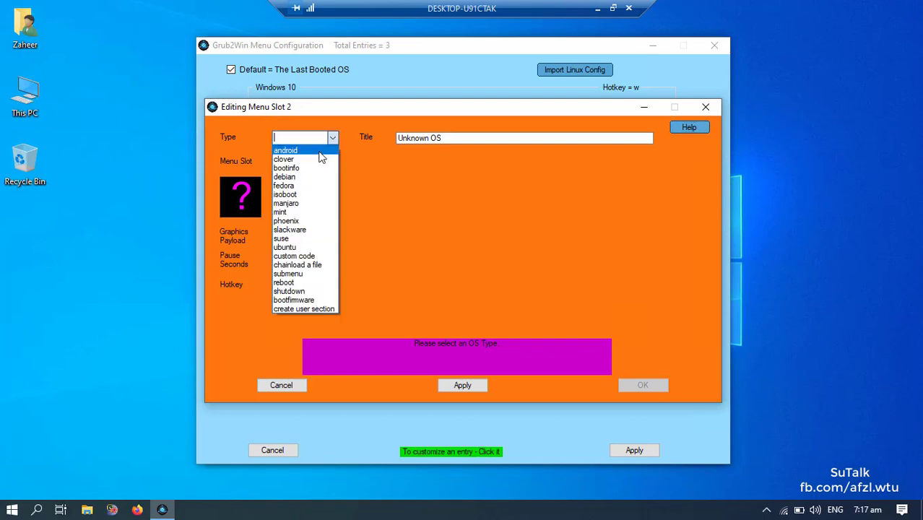
{"action": "left_click", "coordinate": [319, 151]}
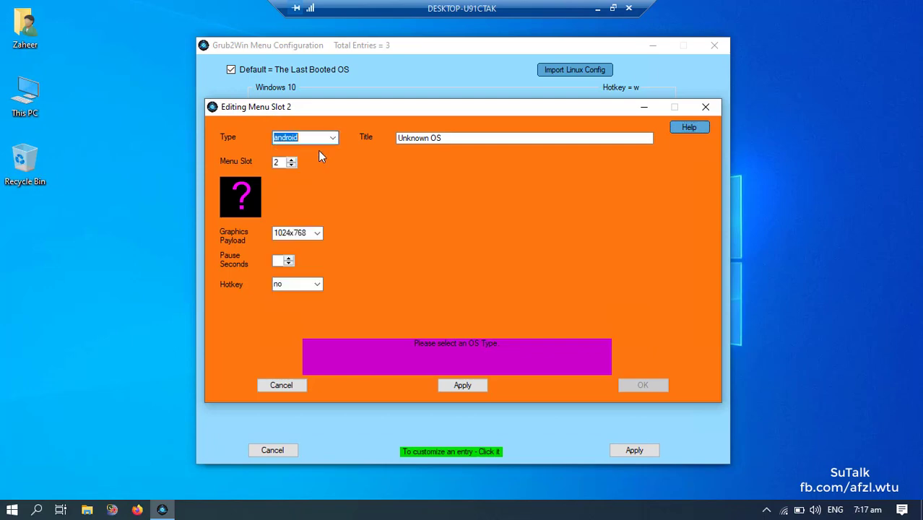
{"action": "left_click", "coordinate": [318, 234]}
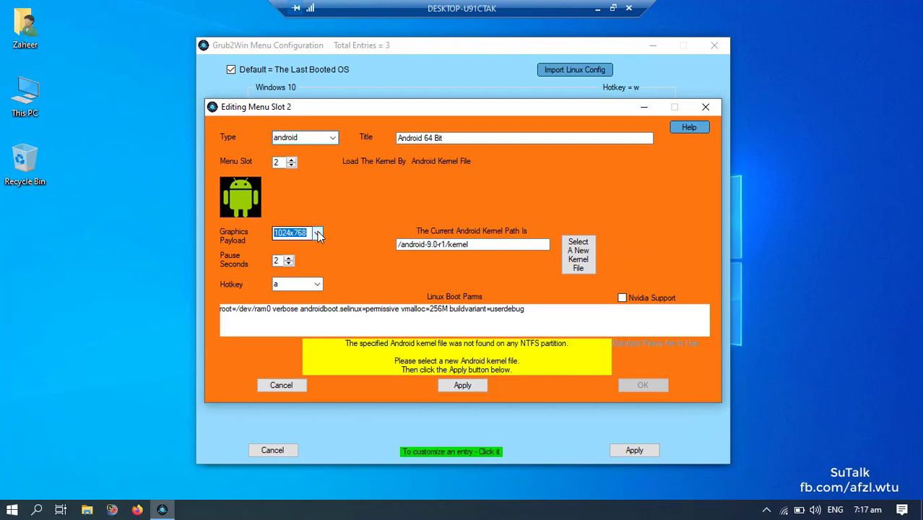
{"action": "left_click", "coordinate": [318, 235]}
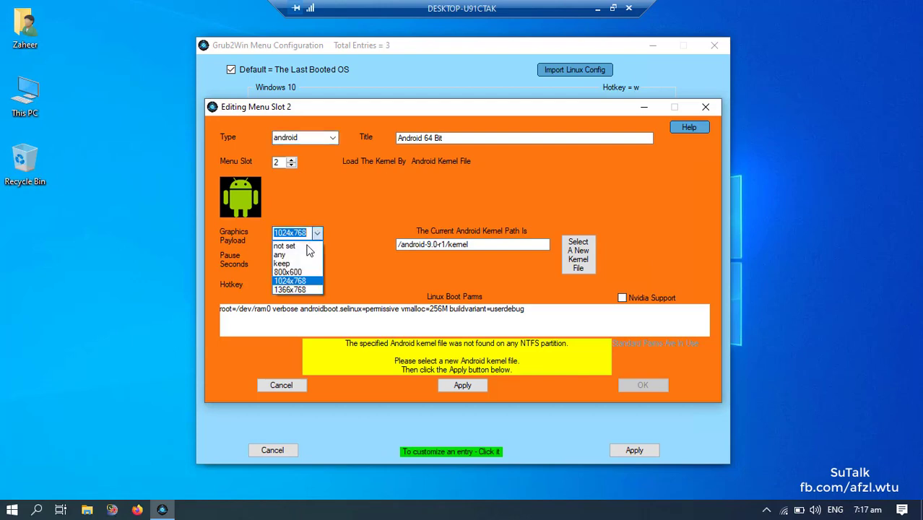
{"action": "left_click", "coordinate": [305, 247]}
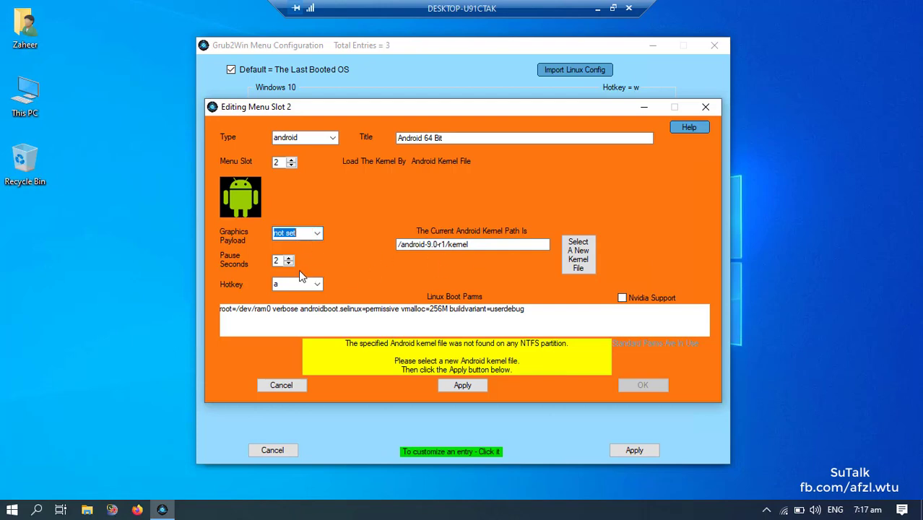
{"action": "left_click", "coordinate": [288, 263]}
{"action": "left_click", "coordinate": [288, 263]}
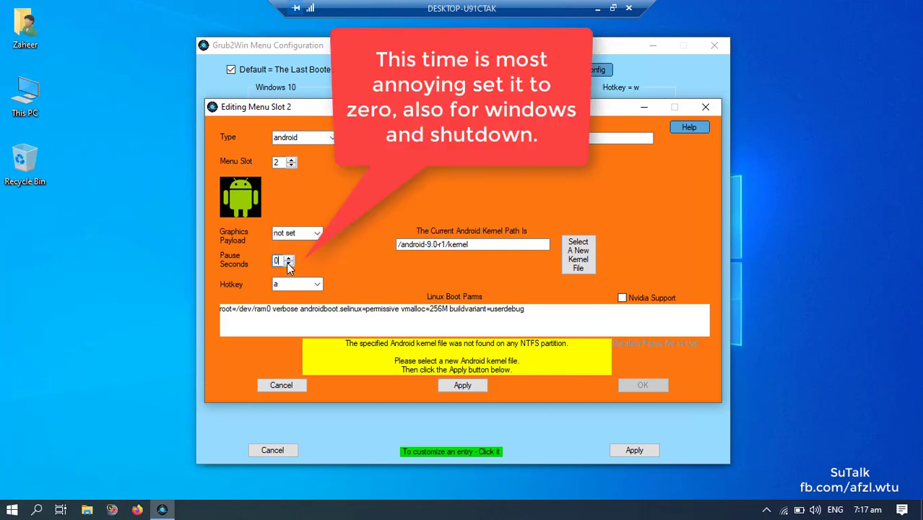
Select the kernel file from the new folder on New Volume (D:) as the Android kernel file and accept the entry.
{"action": "left_click", "coordinate": [585, 253]}
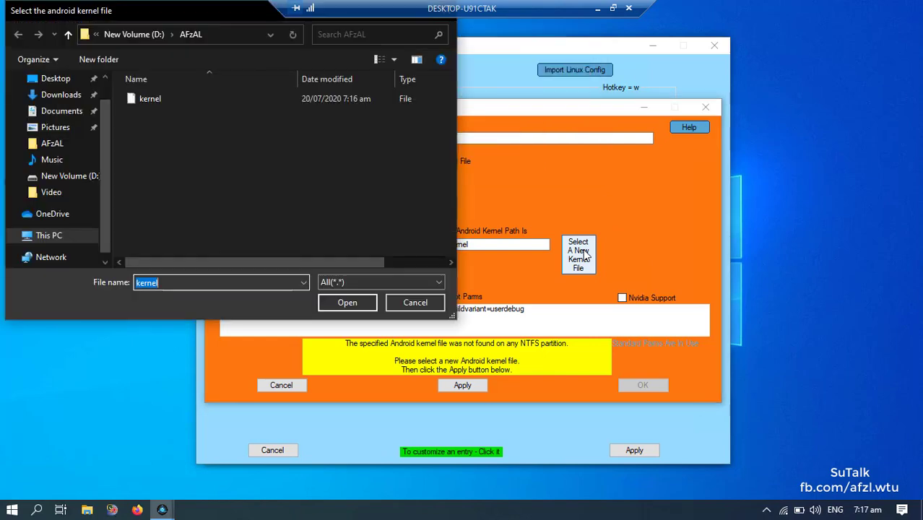
{"action": "left_click", "coordinate": [58, 238]}
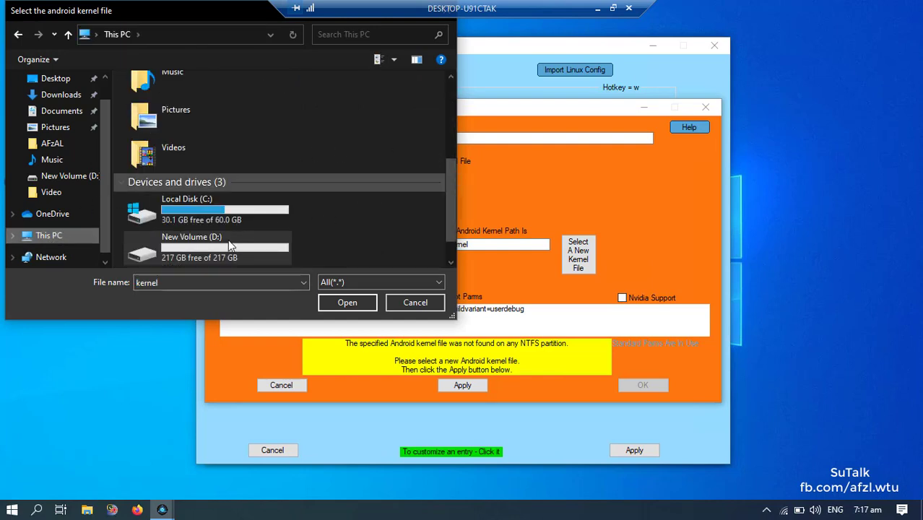
{"action": "double_click", "coordinate": [226, 246]}
{"action": "double_click", "coordinate": [225, 246]}
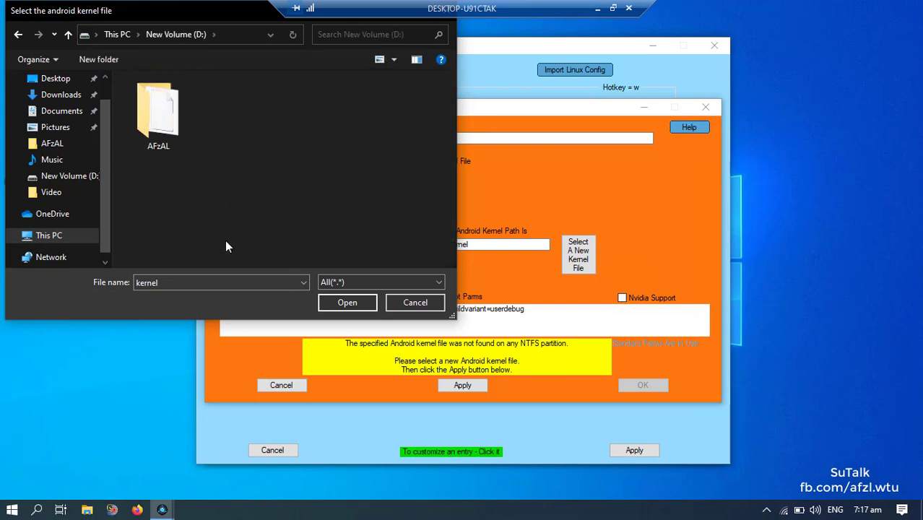
{"action": "double_click", "coordinate": [162, 116]}
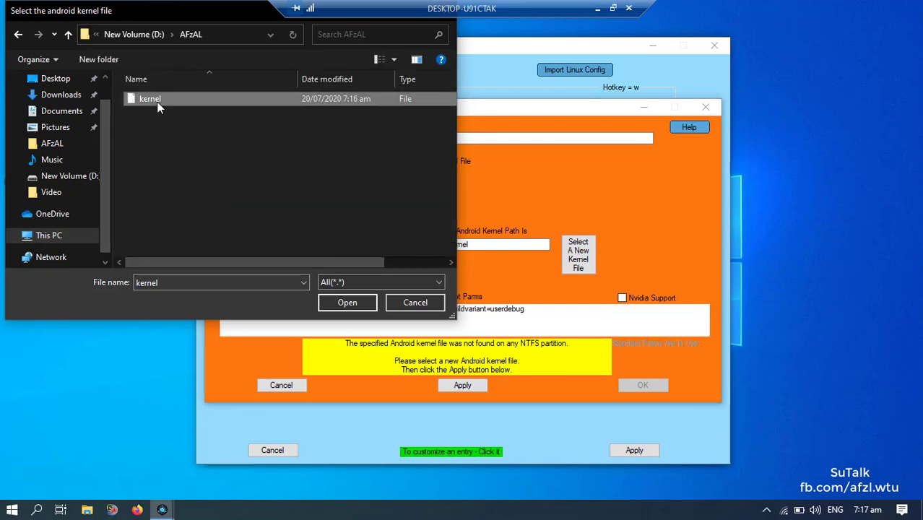
{"action": "double_click", "coordinate": [157, 102]}
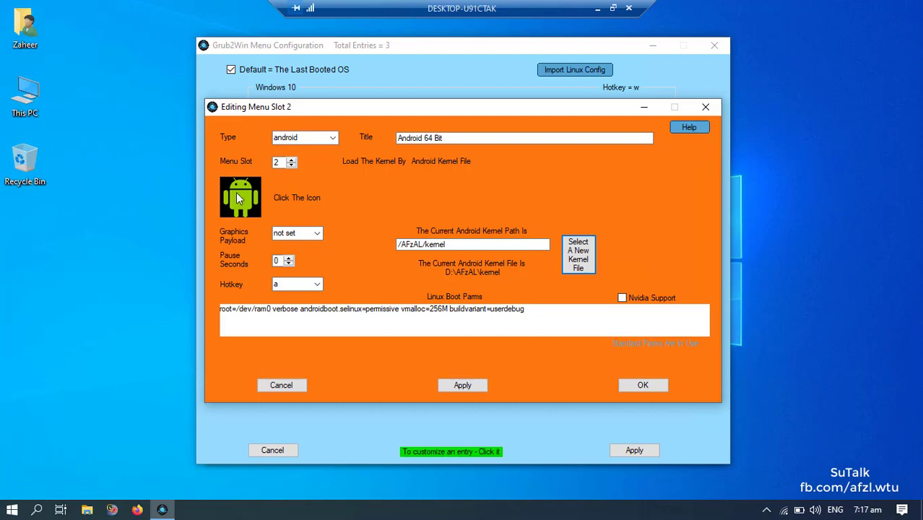
{"action": "left_click", "coordinate": [658, 383]}
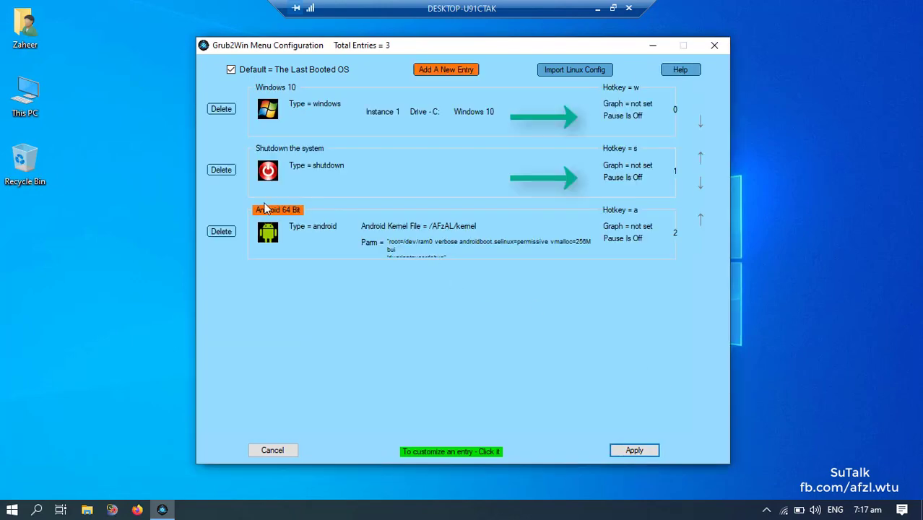
Move Android 64 Bit above Shutdown the system, and apply the menu after checking the Shutdown and Windows 10 entries' pause settings.
{"action": "left_click", "coordinate": [701, 220]}
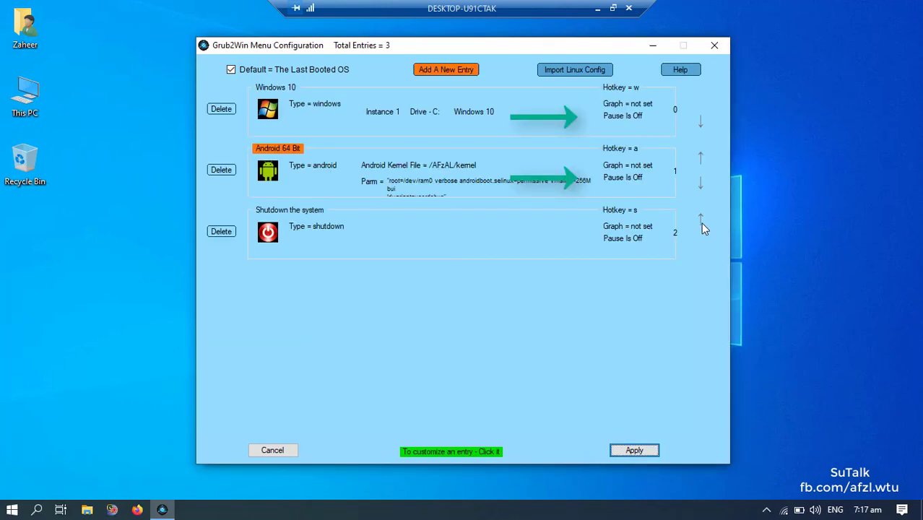
{"action": "left_click", "coordinate": [513, 237]}
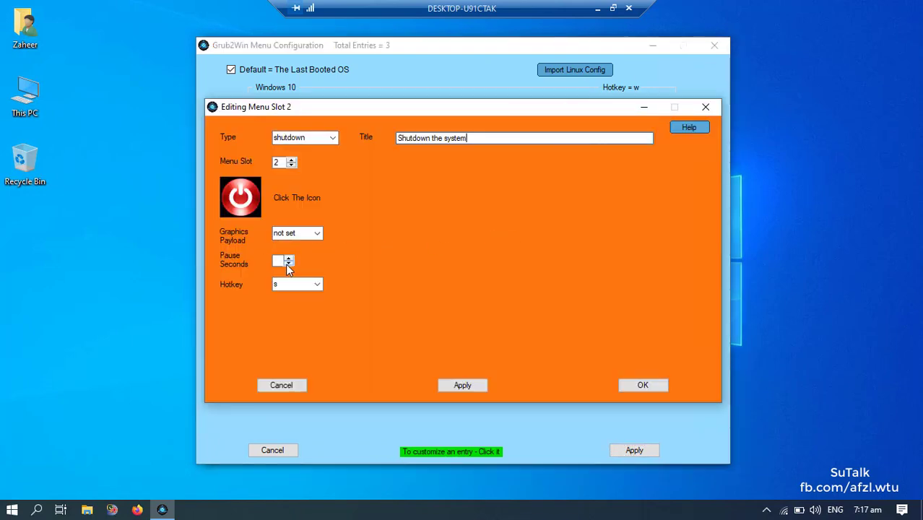
{"action": "left_click", "coordinate": [299, 388]}
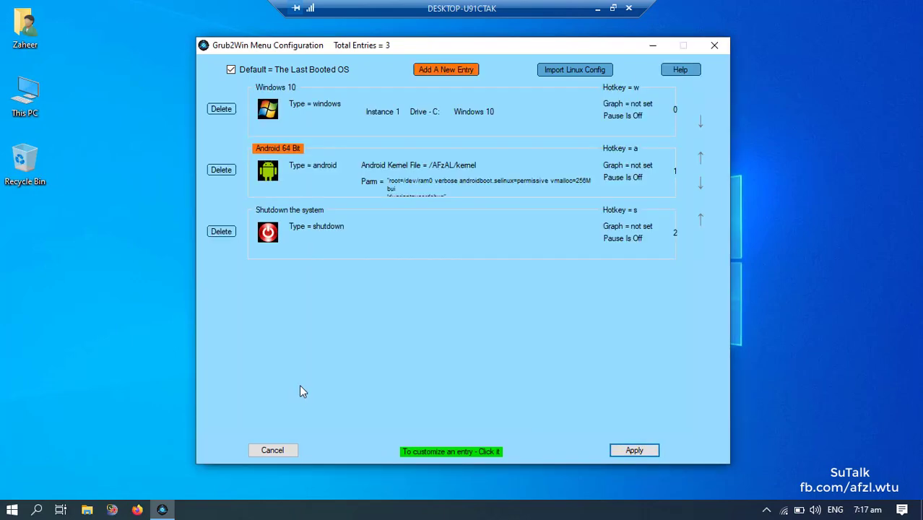
{"action": "left_click", "coordinate": [475, 115]}
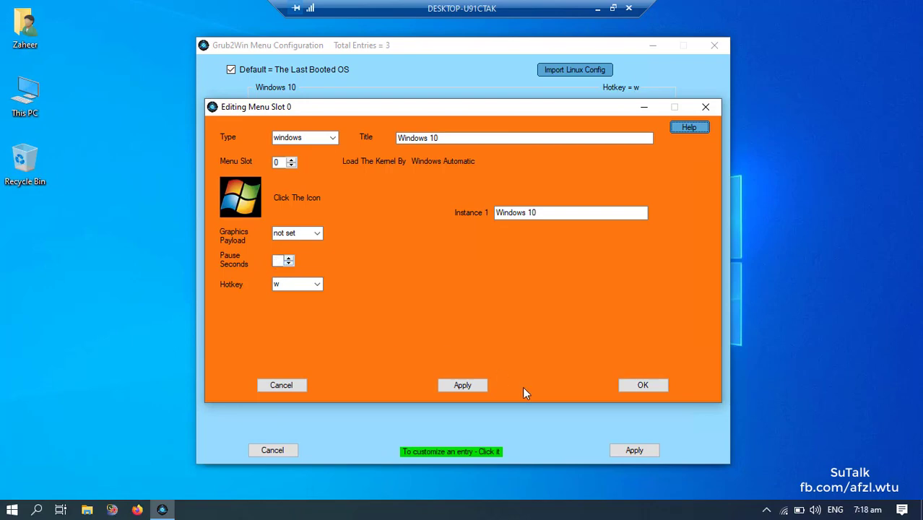
{"action": "left_click", "coordinate": [291, 384]}
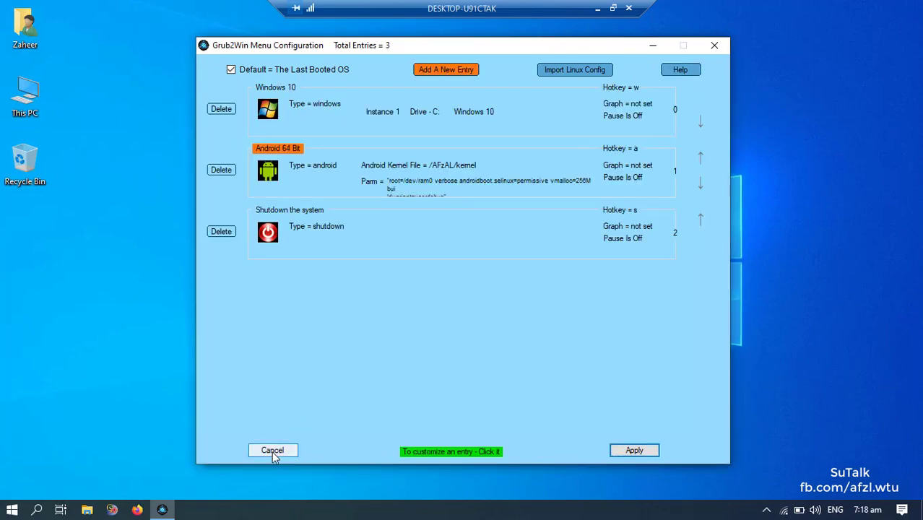
{"action": "left_click", "coordinate": [644, 447]}
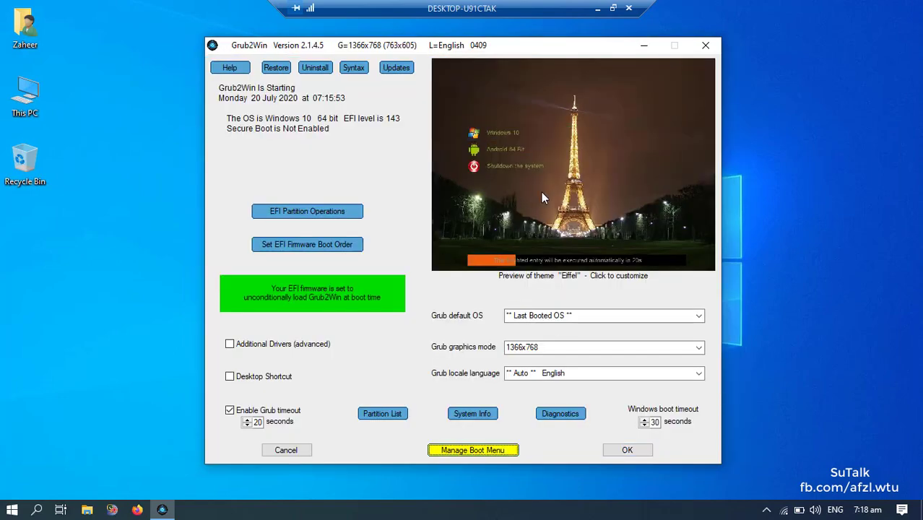
Look over the boot theme options and available background images, leaving the customization without changes.
{"action": "left_click", "coordinate": [541, 193]}
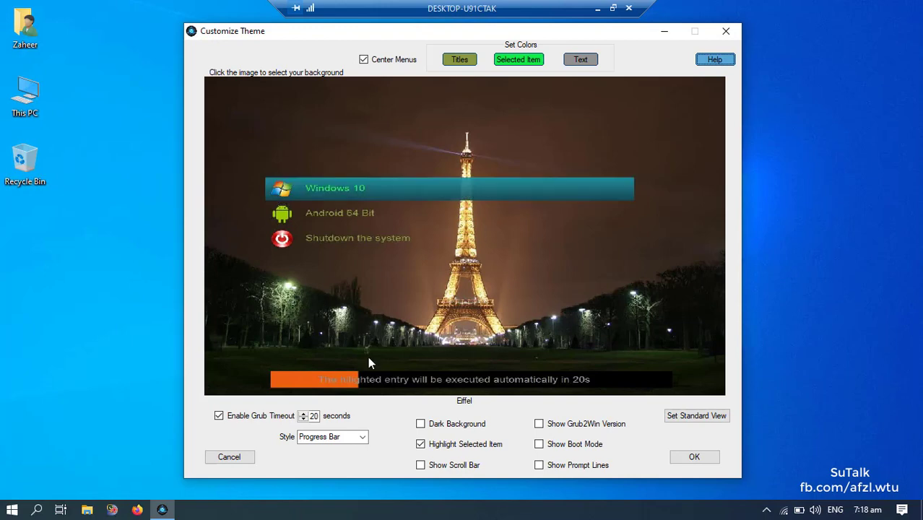
{"action": "left_click", "coordinate": [507, 292]}
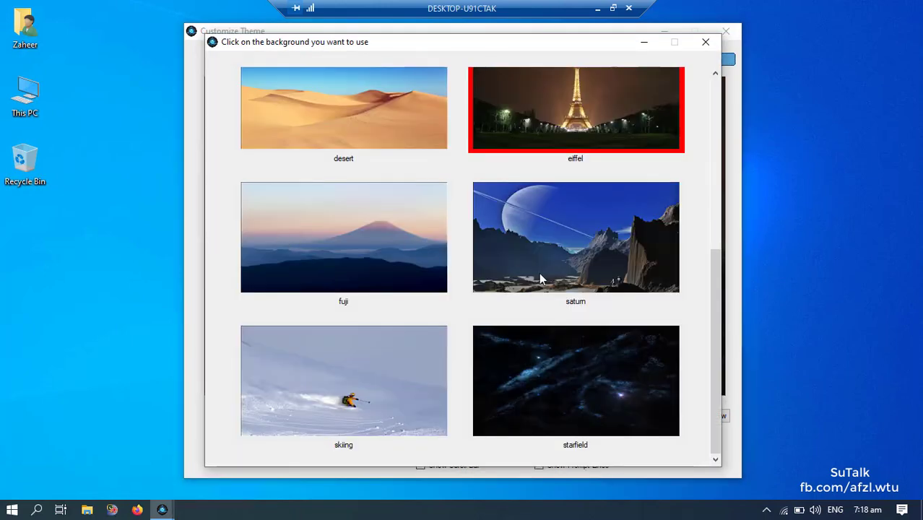
{"action": "left_click", "coordinate": [705, 41]}
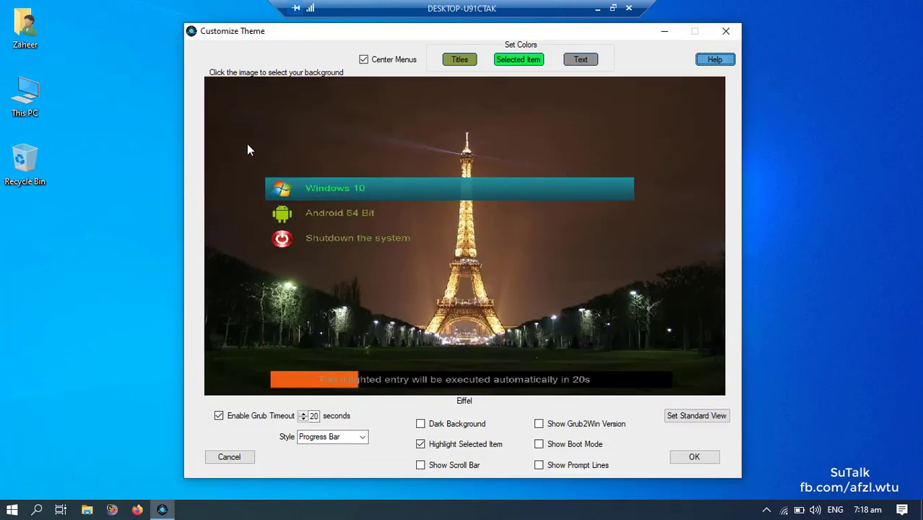
{"action": "left_click", "coordinate": [230, 458]}
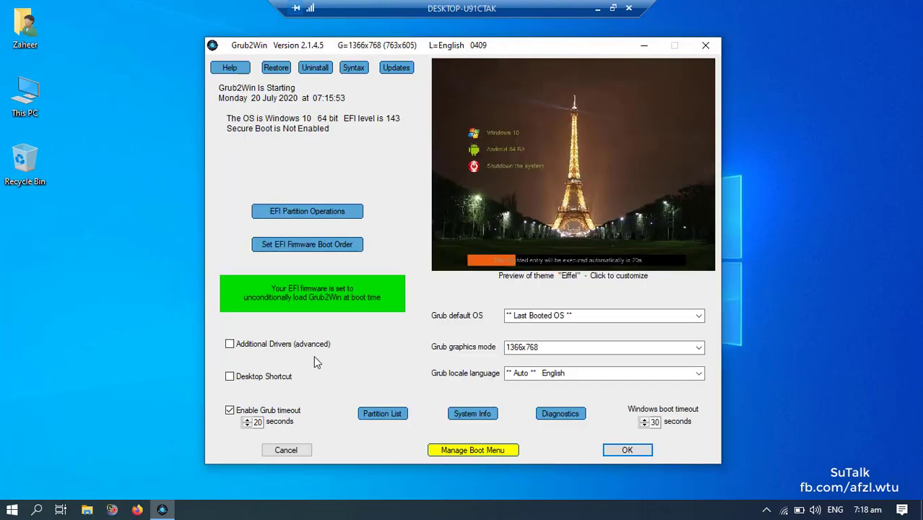
Check the EFI firmware boot order setting and the choices for the Grub default OS.
{"action": "left_click", "coordinate": [299, 246]}
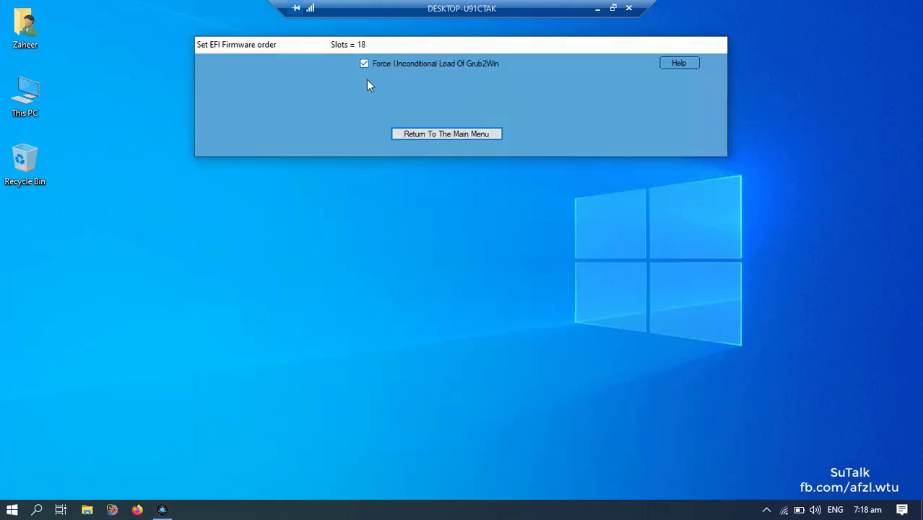
{"action": "left_click", "coordinate": [425, 135]}
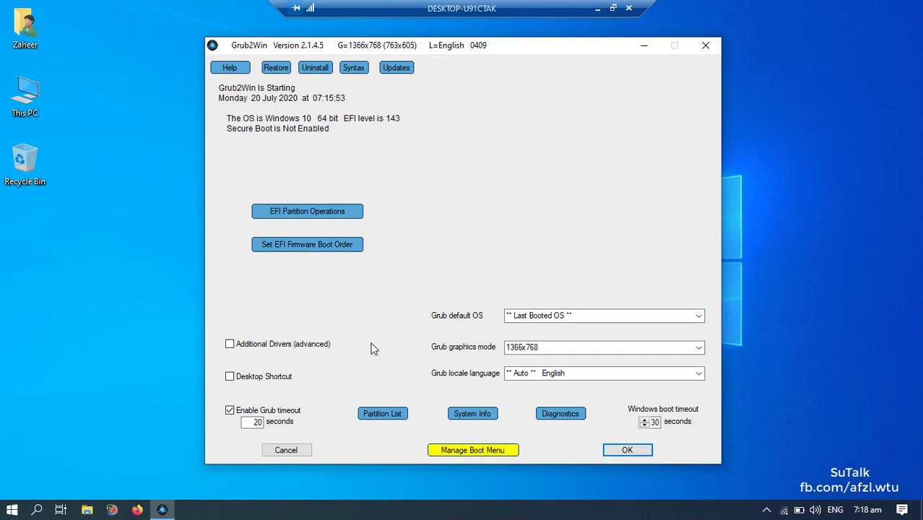
{"action": "left_click", "coordinate": [697, 316]}
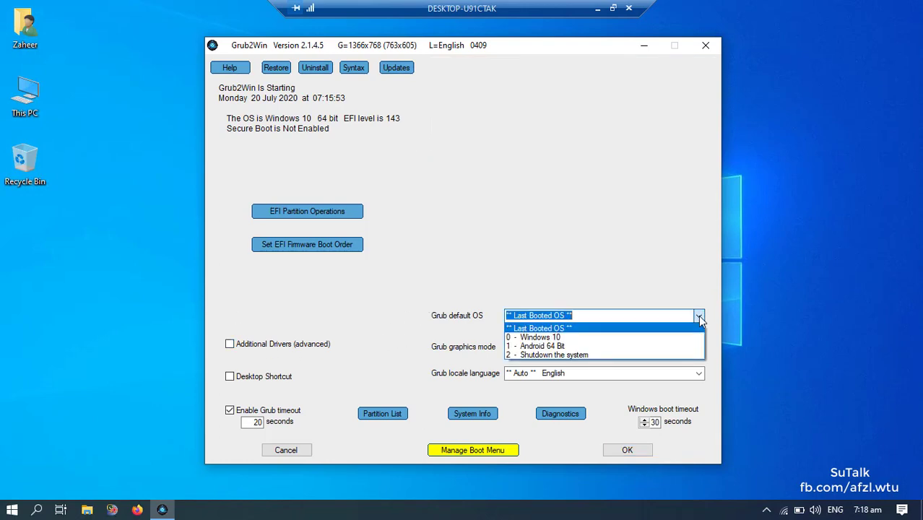
{"action": "left_click", "coordinate": [698, 315]}
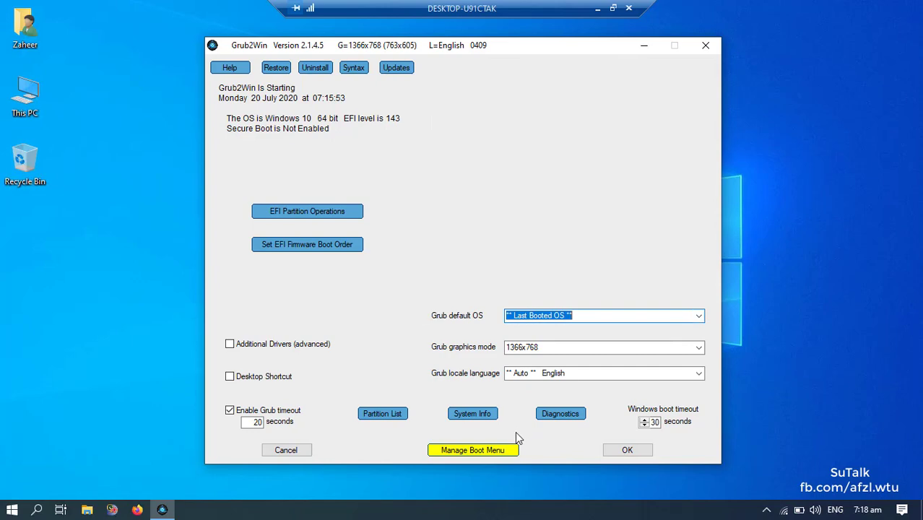
Save the Grub2Win configuration with the updated boot menu and close the program.
{"action": "left_click", "coordinate": [622, 451]}
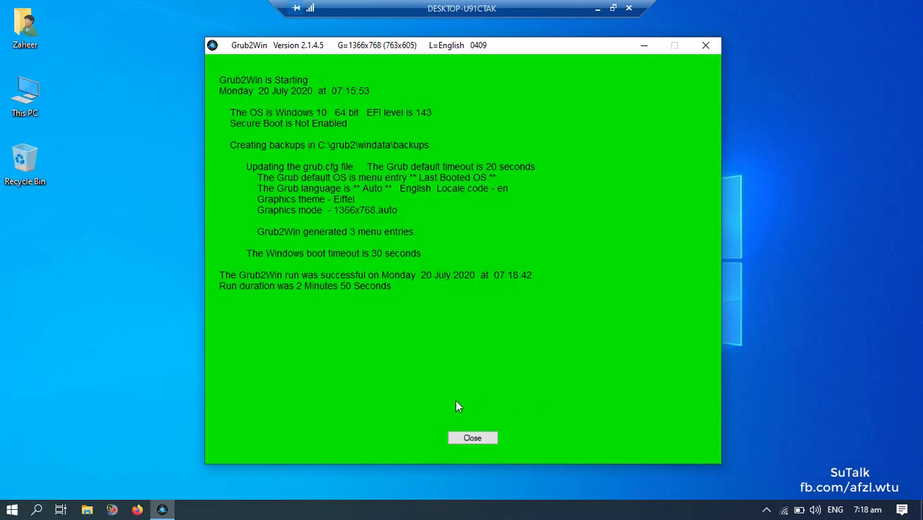
{"action": "left_click", "coordinate": [468, 438]}
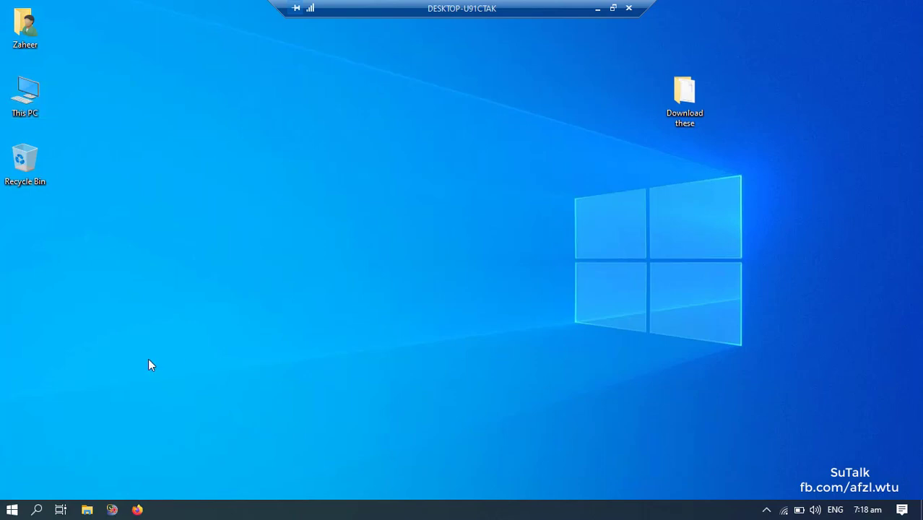
Delete the kernel file's folder from New Volume (D:) and move the desktop folder Download these to the Recycle Bin.
{"action": "double_click", "coordinate": [25, 95]}
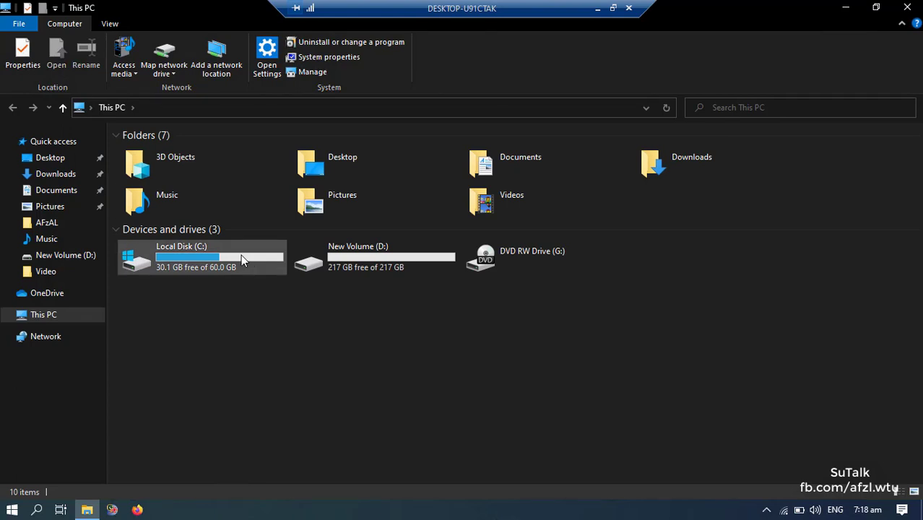
{"action": "double_click", "coordinate": [345, 264]}
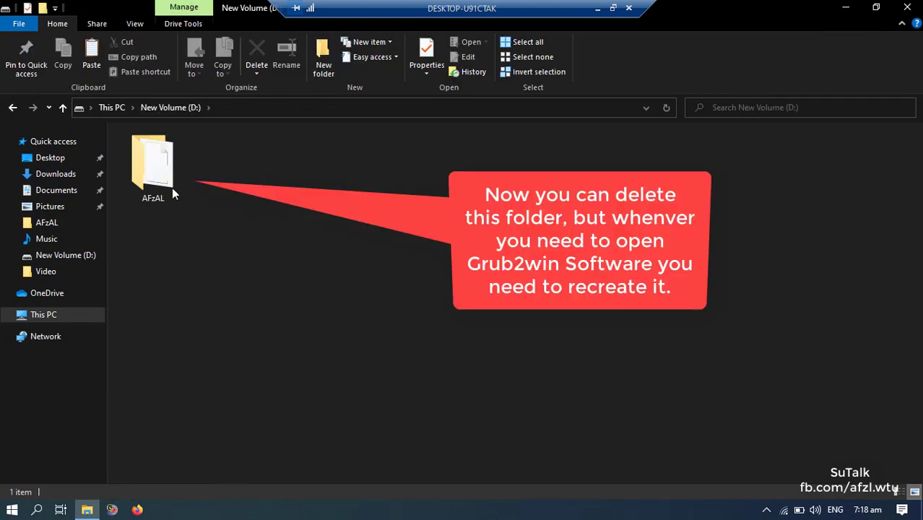
{"action": "left_click", "coordinate": [166, 190]}
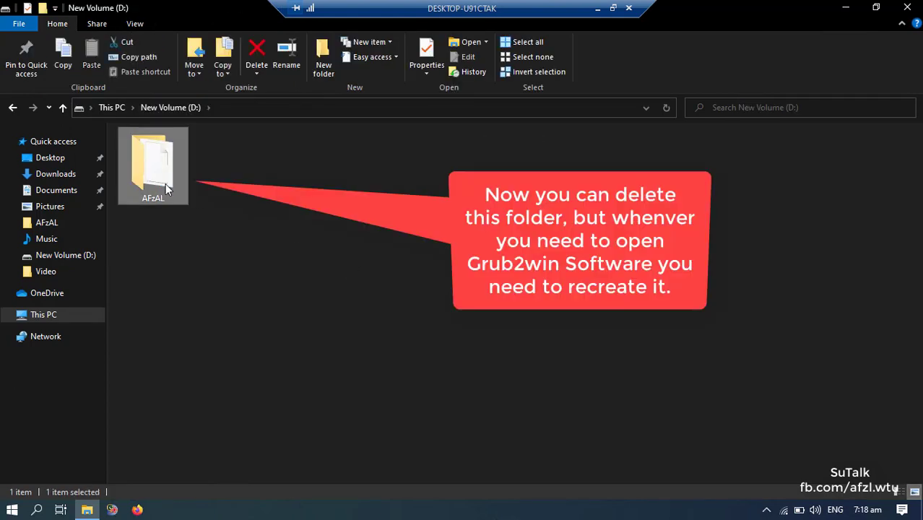
{"action": "left_click", "coordinate": [257, 51]}
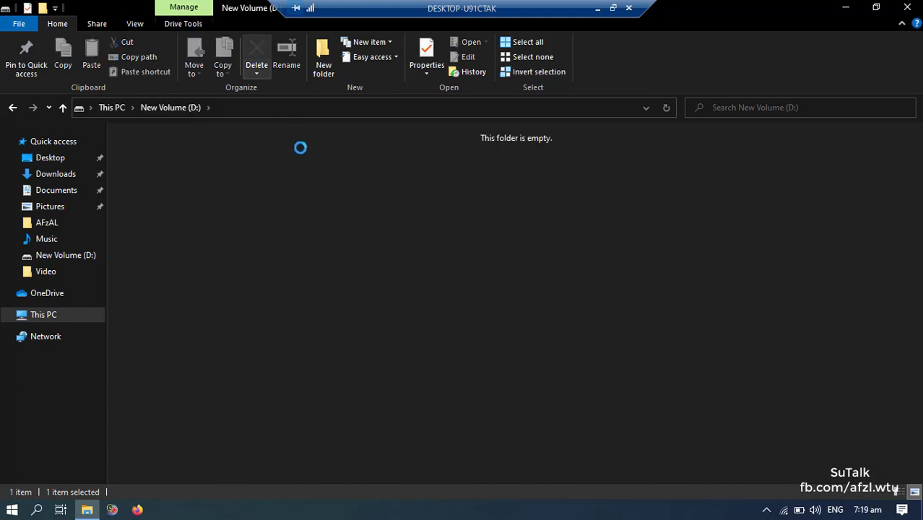
{"action": "left_click", "coordinate": [908, 8]}
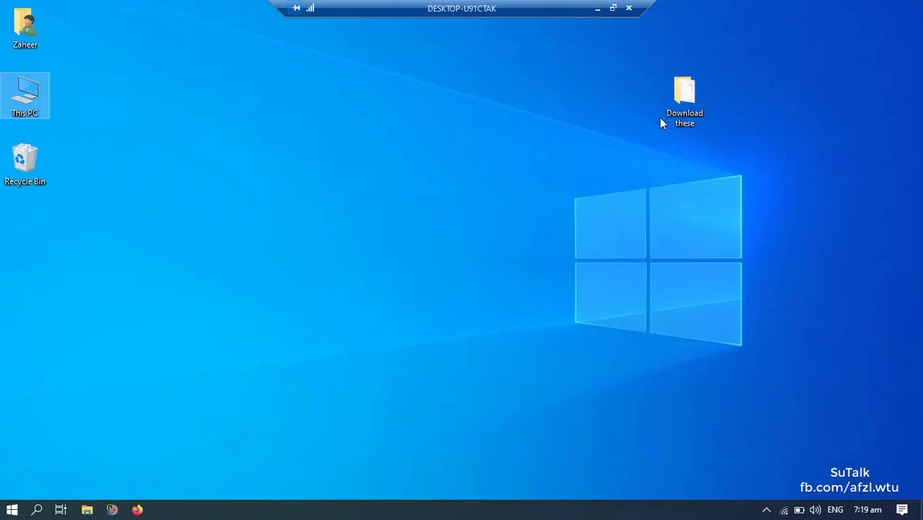
{"action": "left_click", "coordinate": [676, 105]}
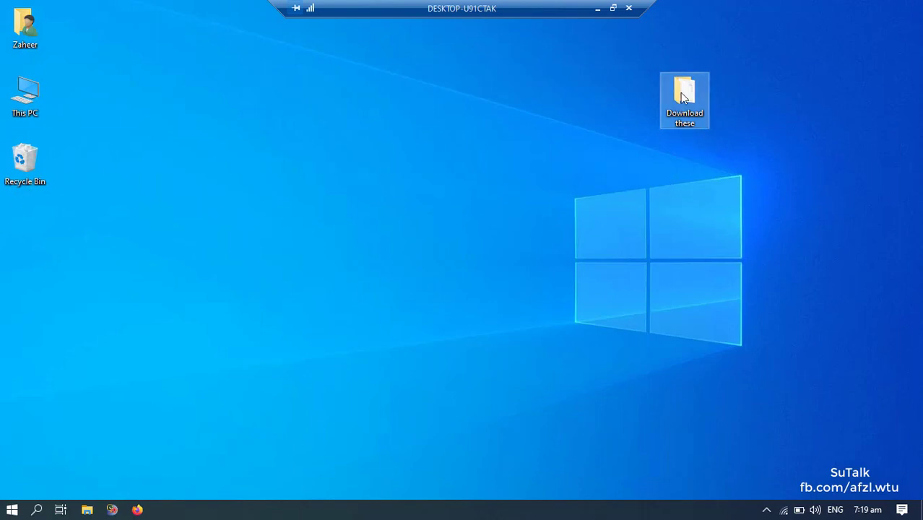
{"action": "left_click_drag", "start_coordinate": [674, 89], "coordinate": [29, 160]}
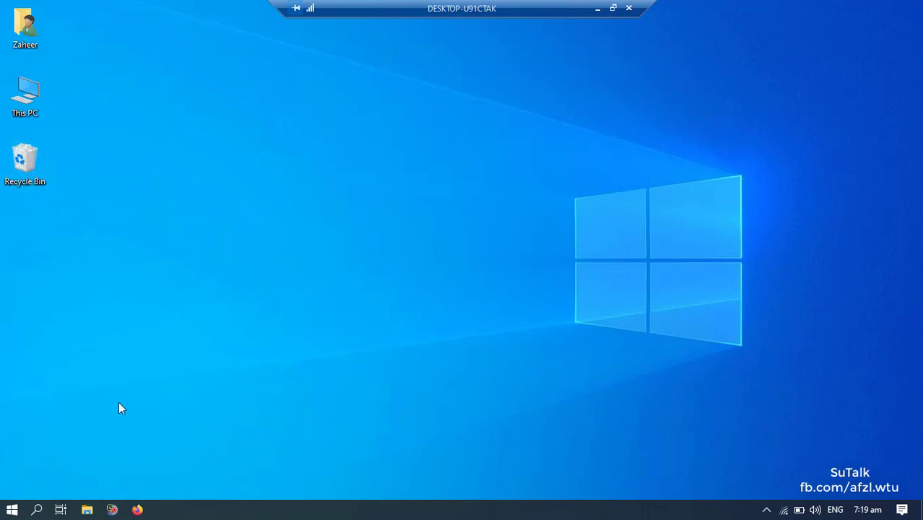
Open the Windows power options to restart the computer.
{"action": "left_click", "coordinate": [12, 509]}
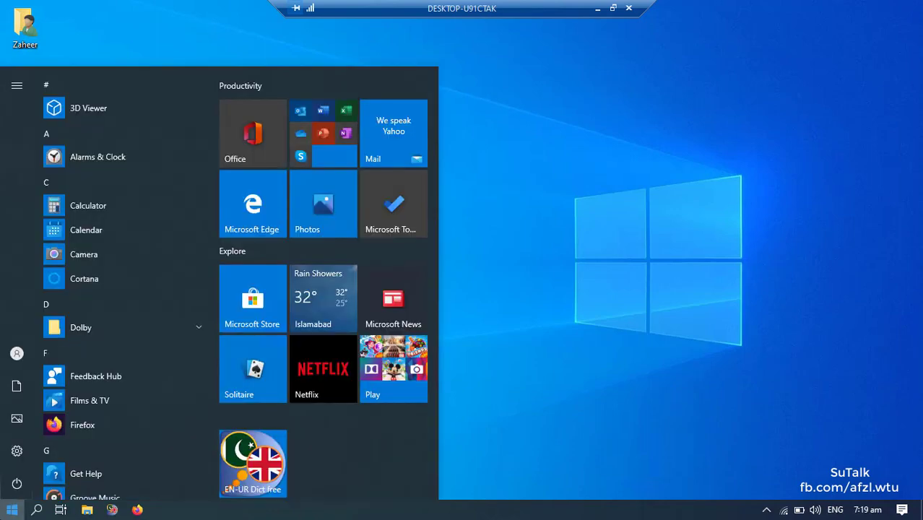
{"action": "left_click", "coordinate": [16, 484]}
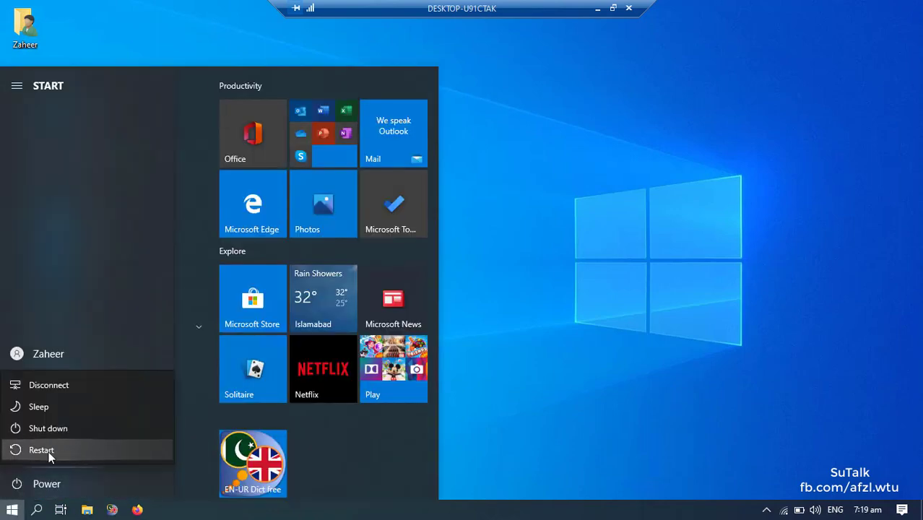